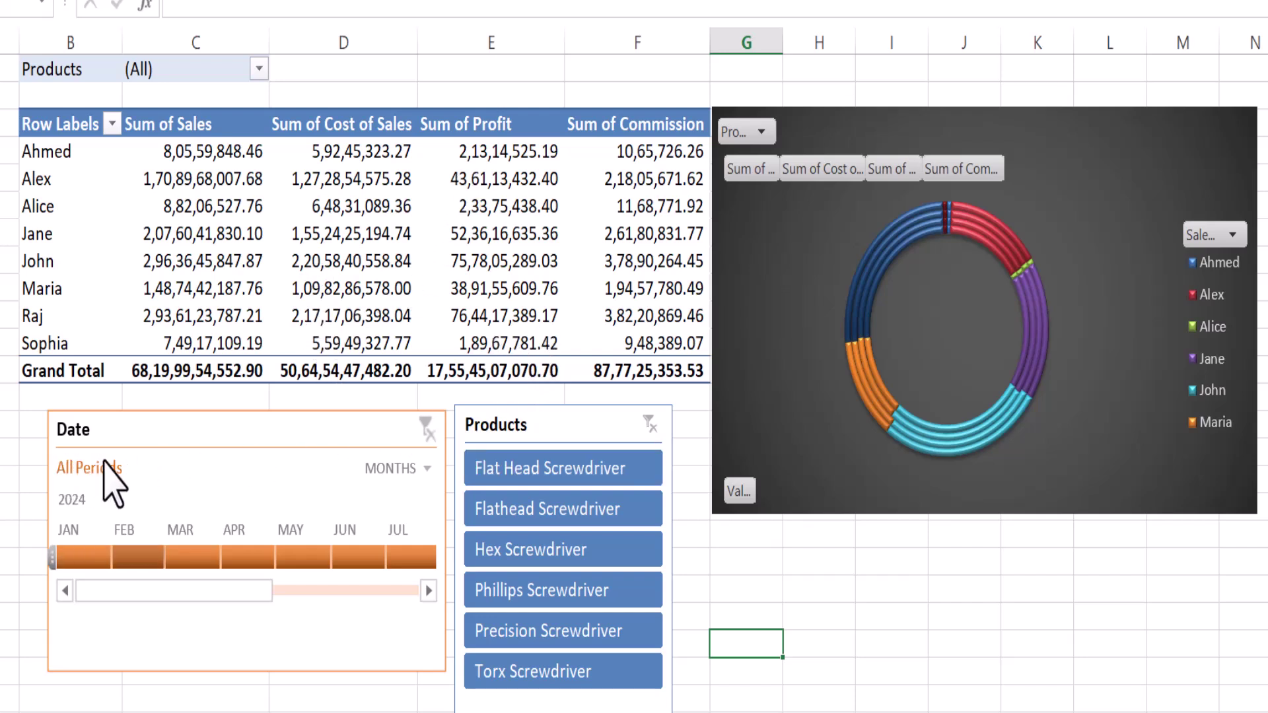
Filter the pivot table and chart with the Date timeline for February, March, February to May, July and finally May 2024.
left_click(137, 557)
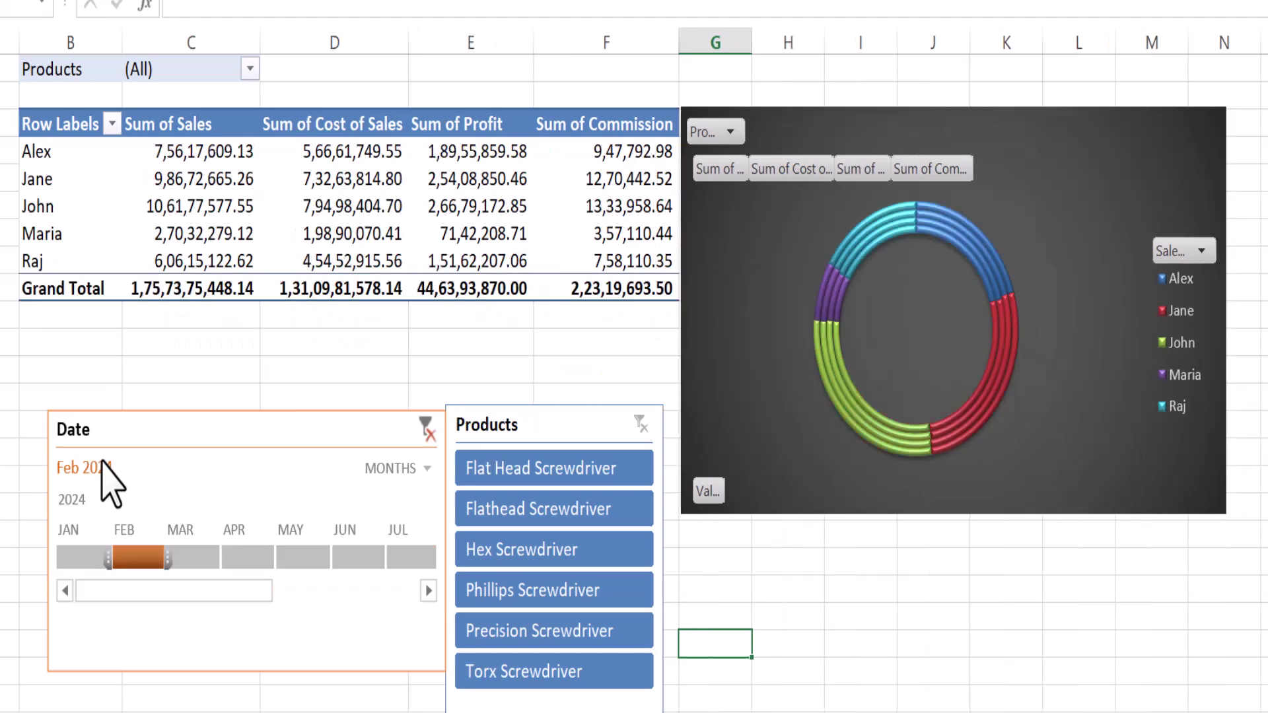
left_click(189, 557)
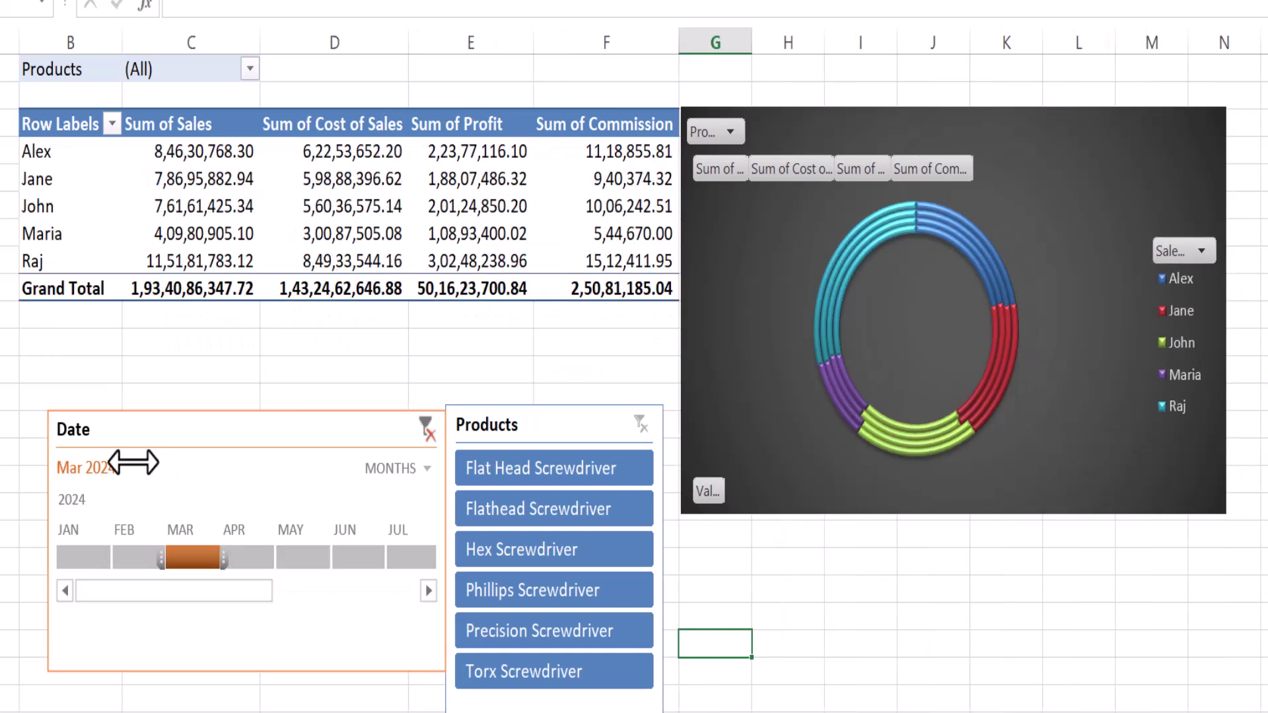
left_click(142, 557)
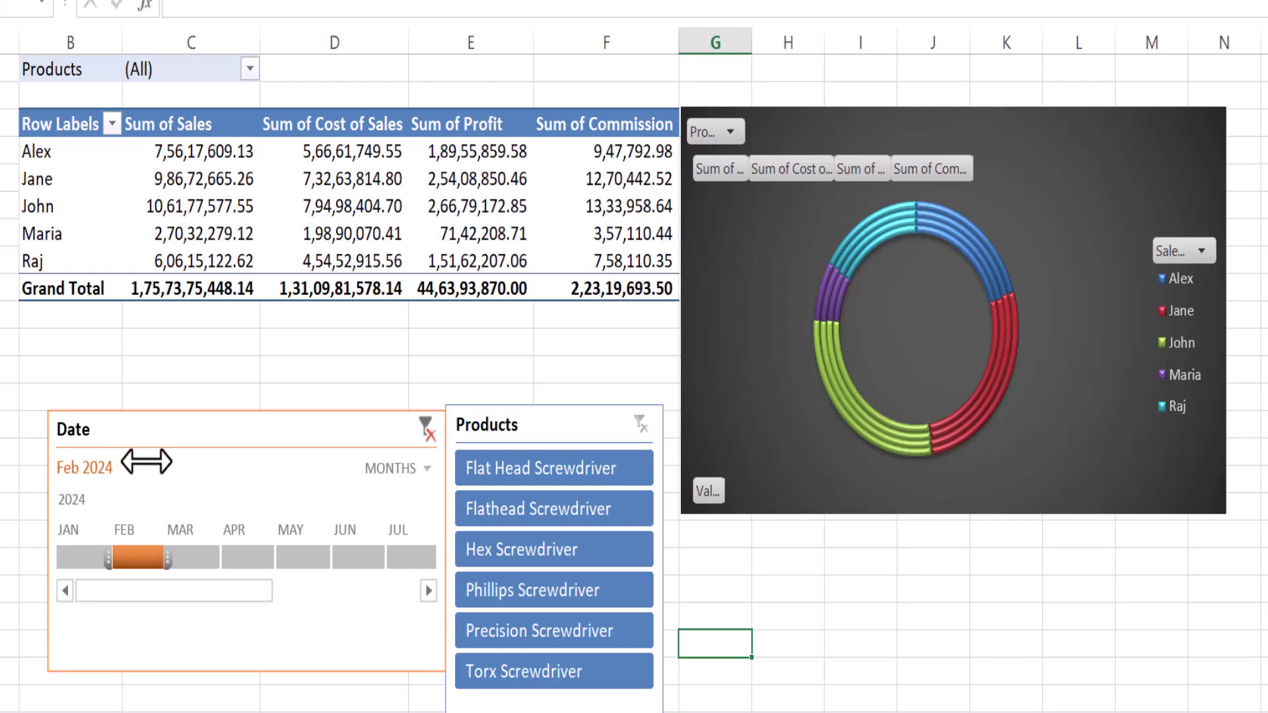
left_click_drag(136, 469, 254, 467)
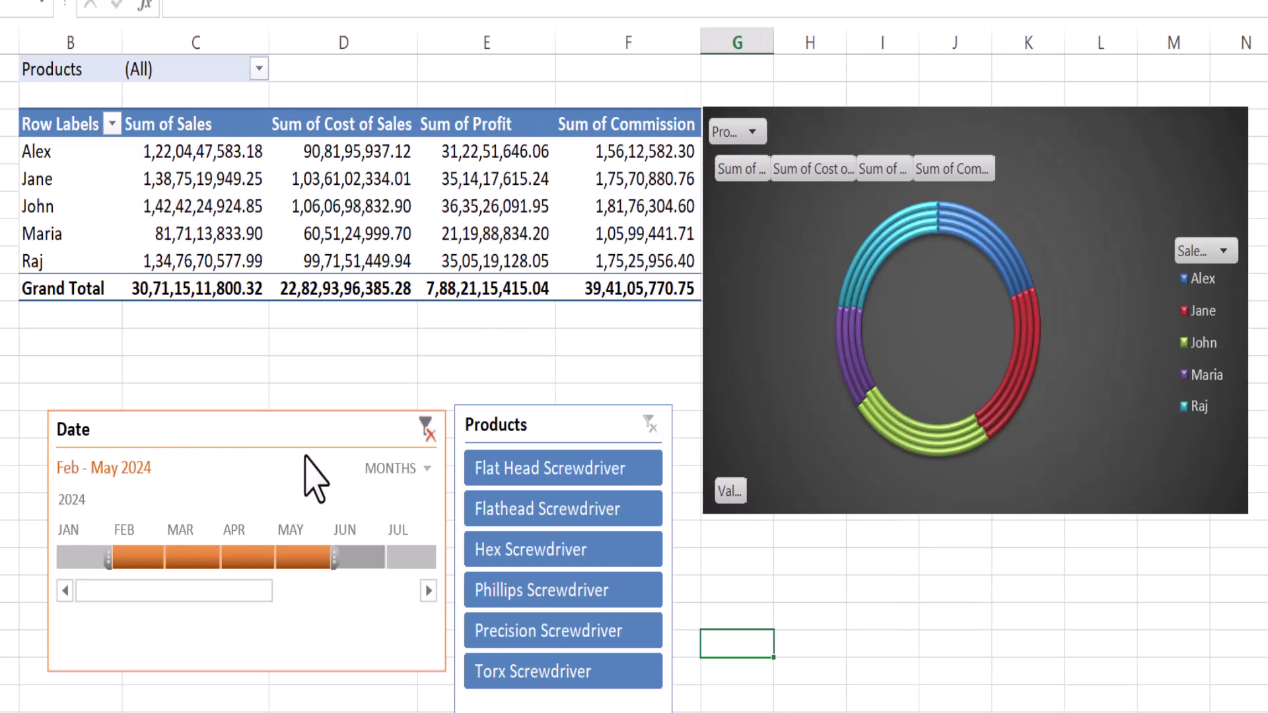
left_click(347, 557)
left_click(409, 557)
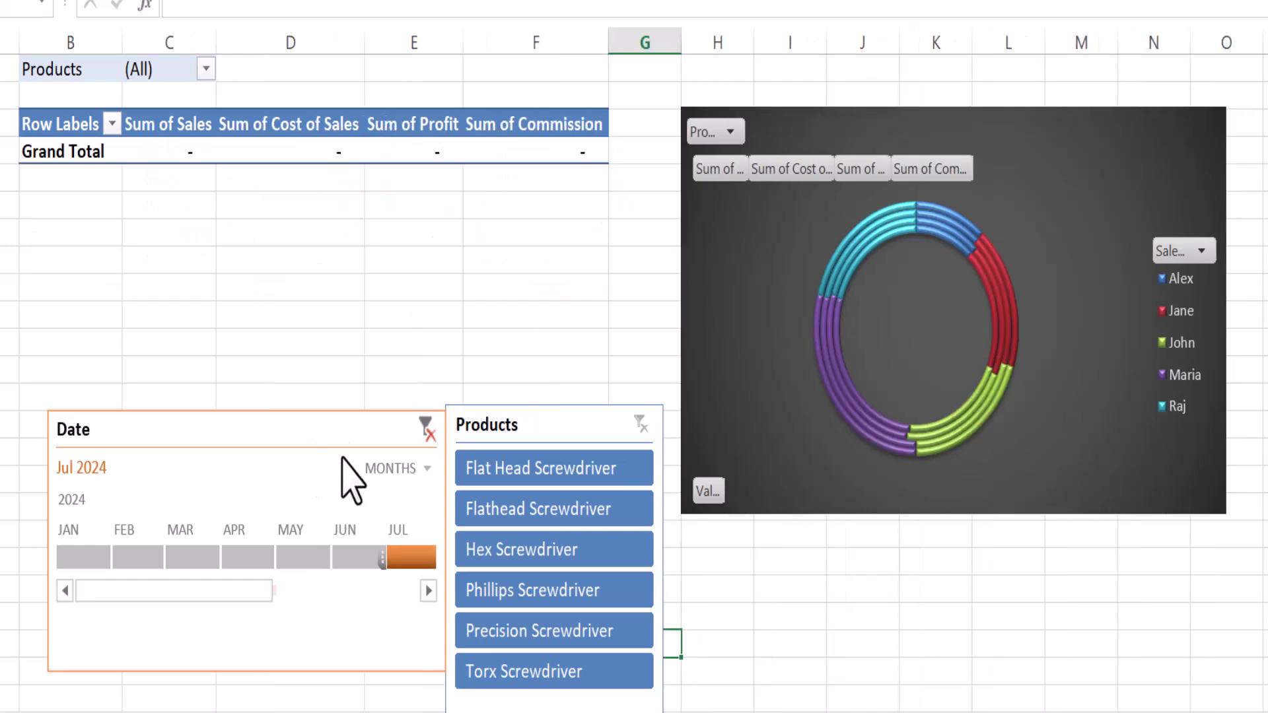
left_click(304, 557)
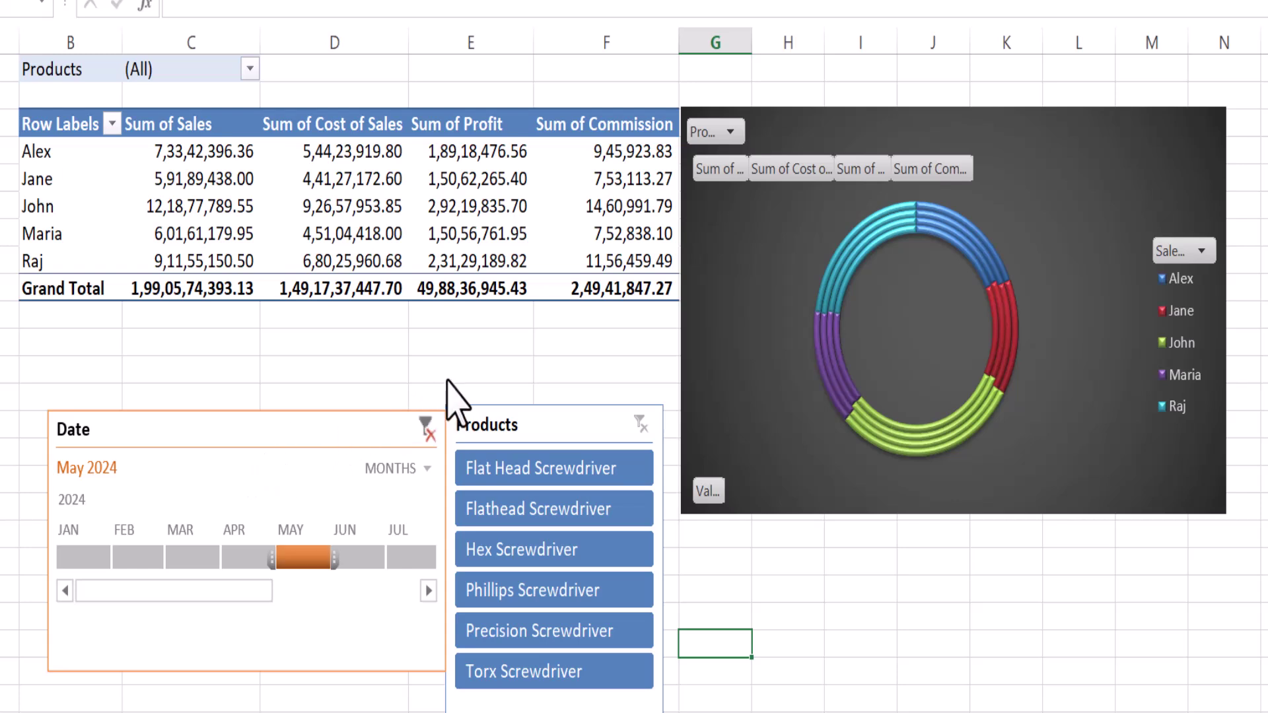
Filter the report by Flat Head Screwdriver, Flathead Screwdriver and Phillips Screwdriver in turn, and select a range of months on the timeline.
left_click(516, 469)
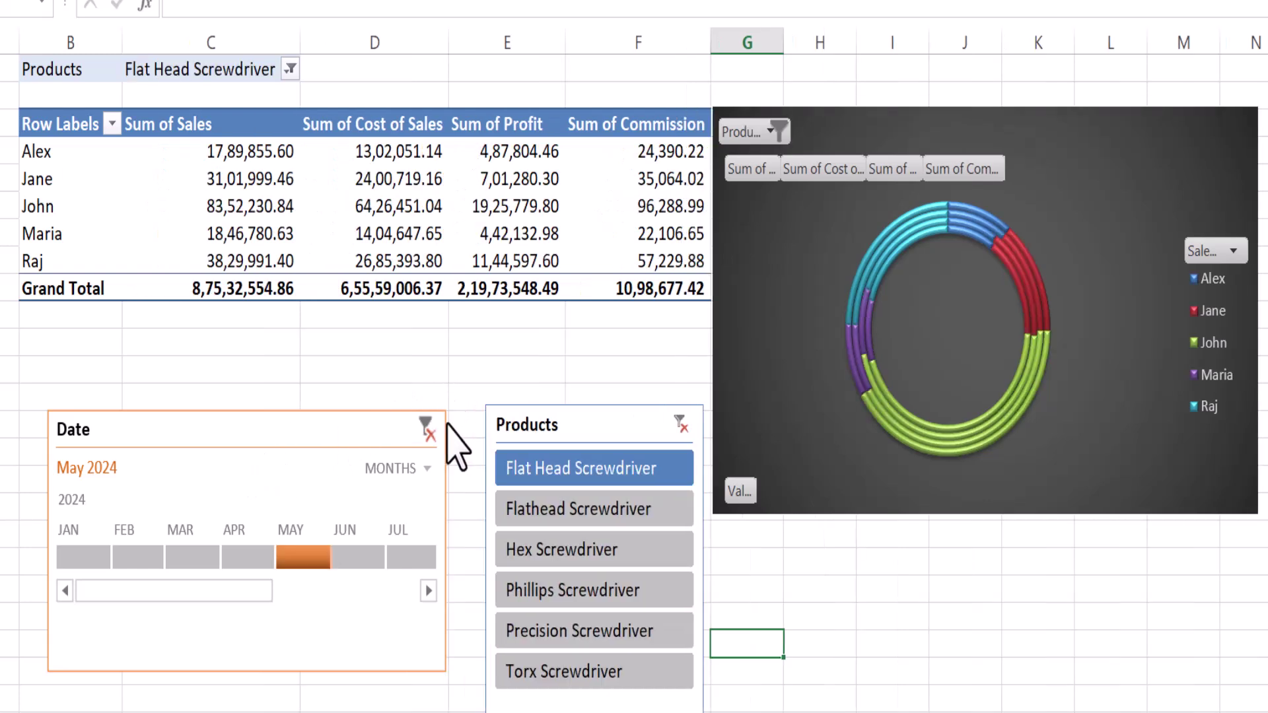
left_click(555, 509)
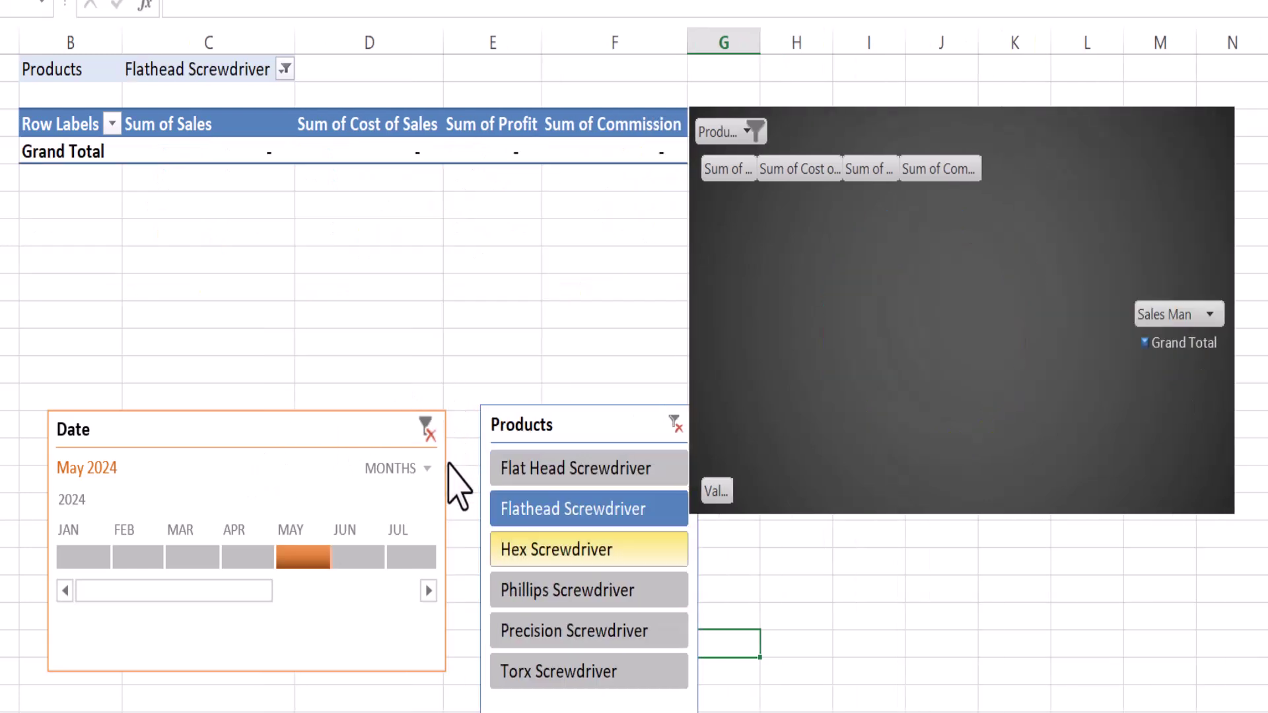
left_click(572, 590)
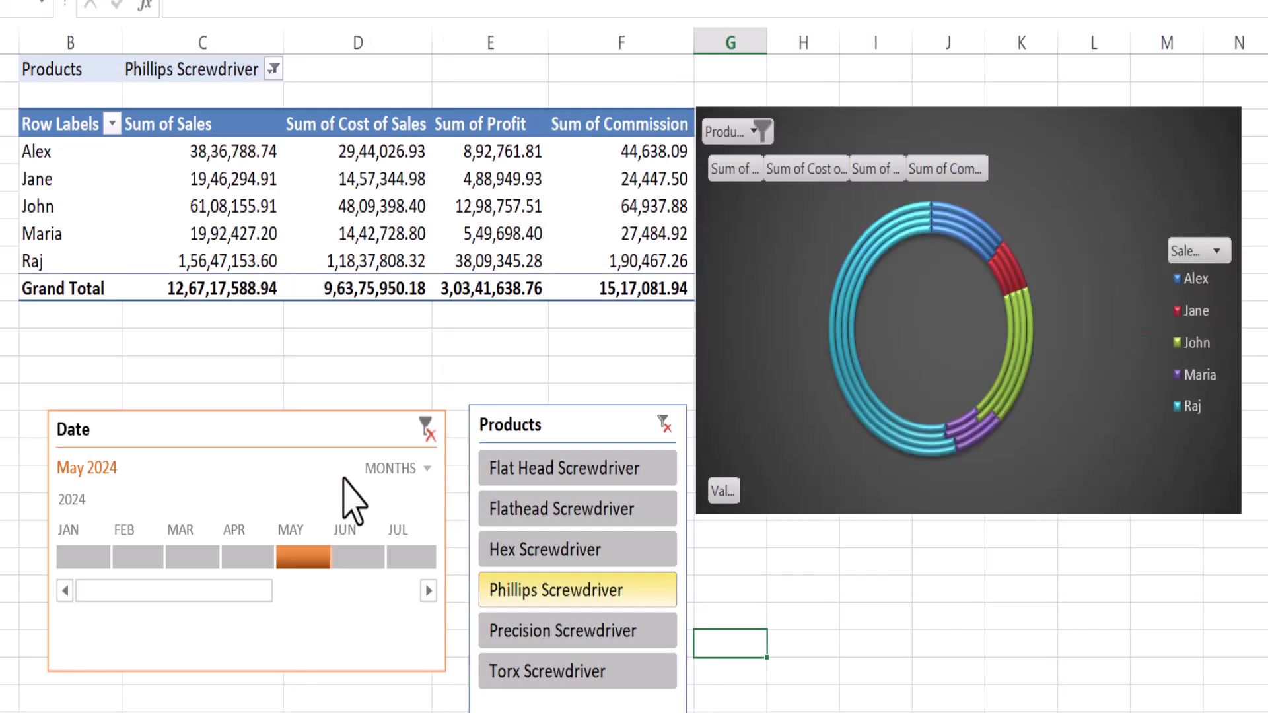
left_click_drag(70, 559, 248, 558)
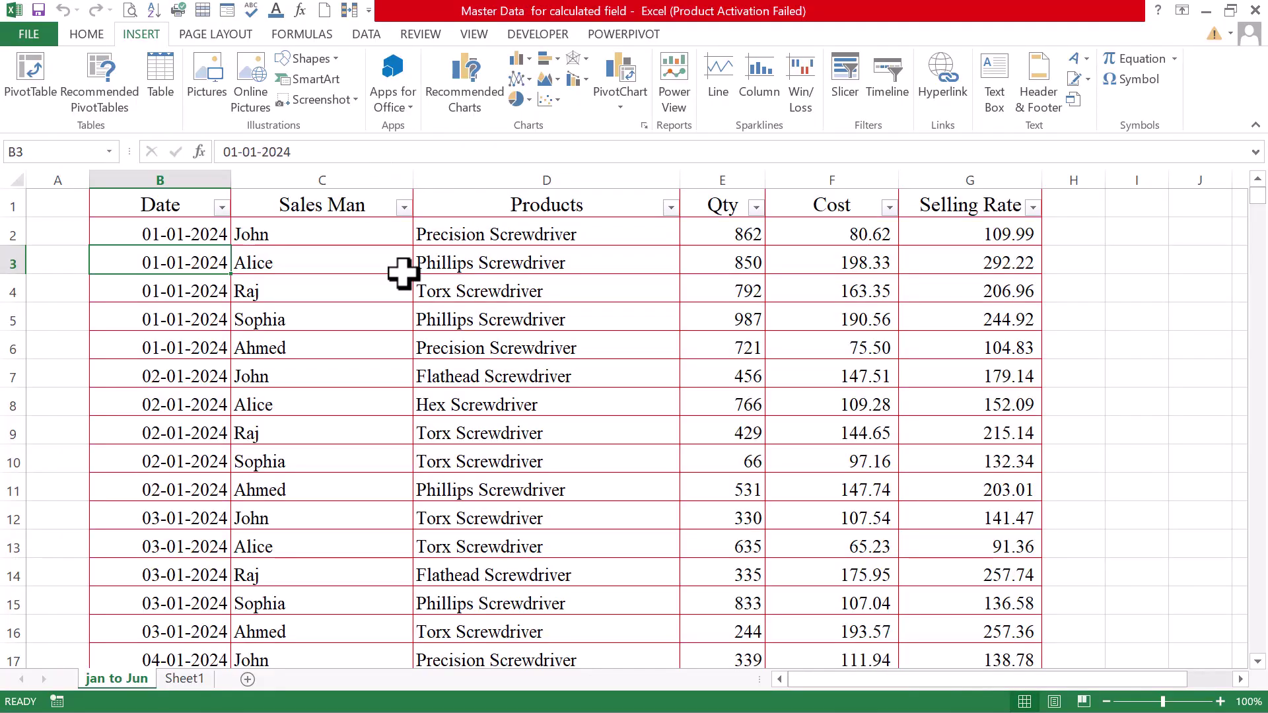
Create a PivotTable on a new worksheet from 'jan to Jun'!$B$1:$G$906 and add Sales Man as its row field.
left_click(1089, 290)
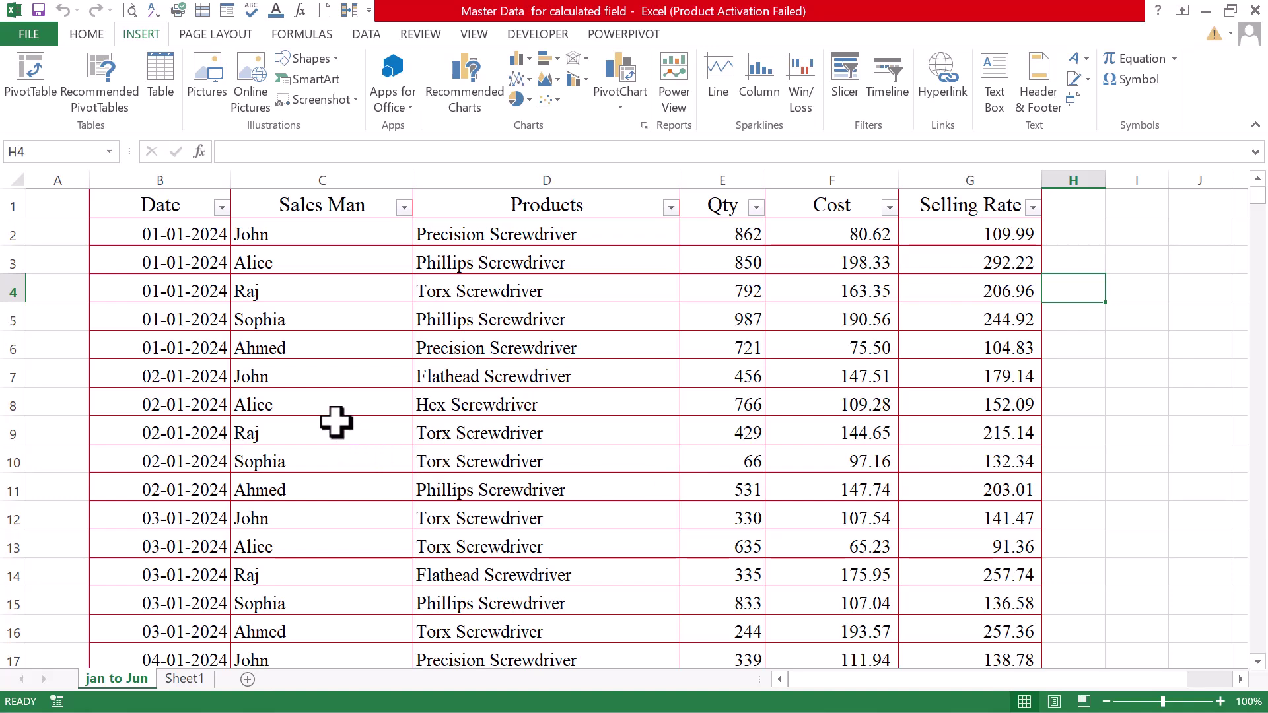
left_click(210, 262)
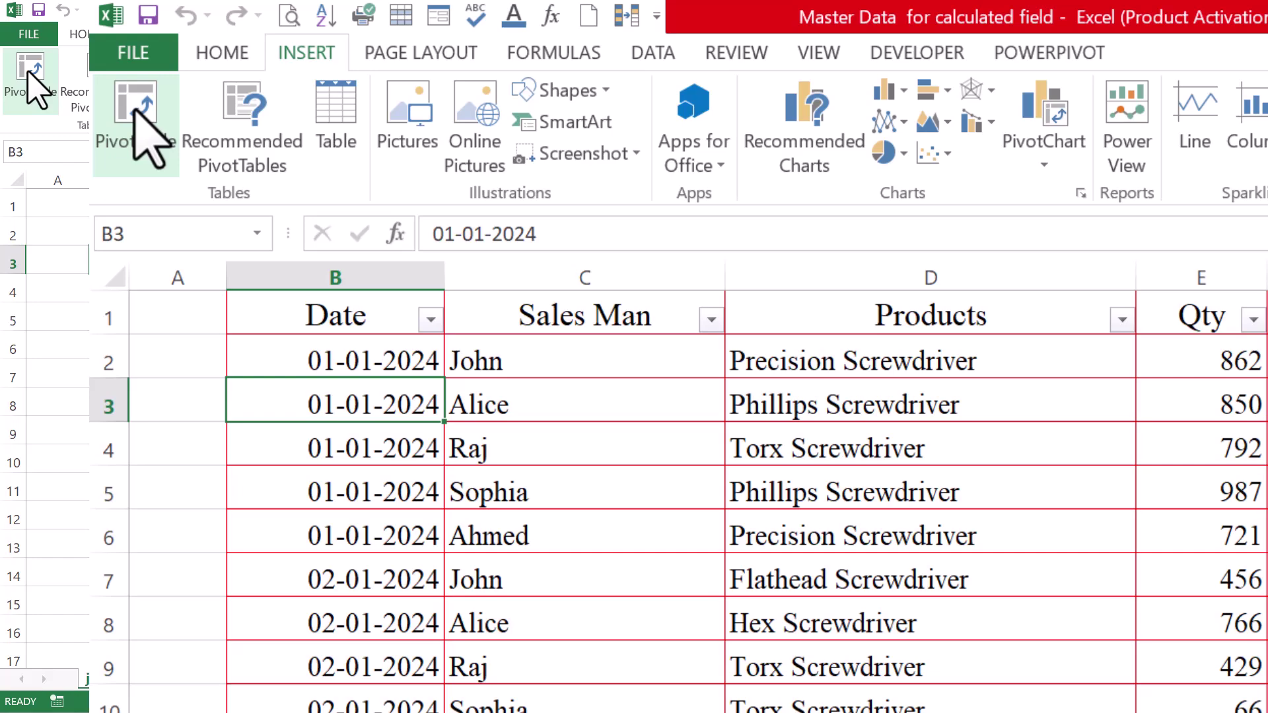
left_click(136, 112)
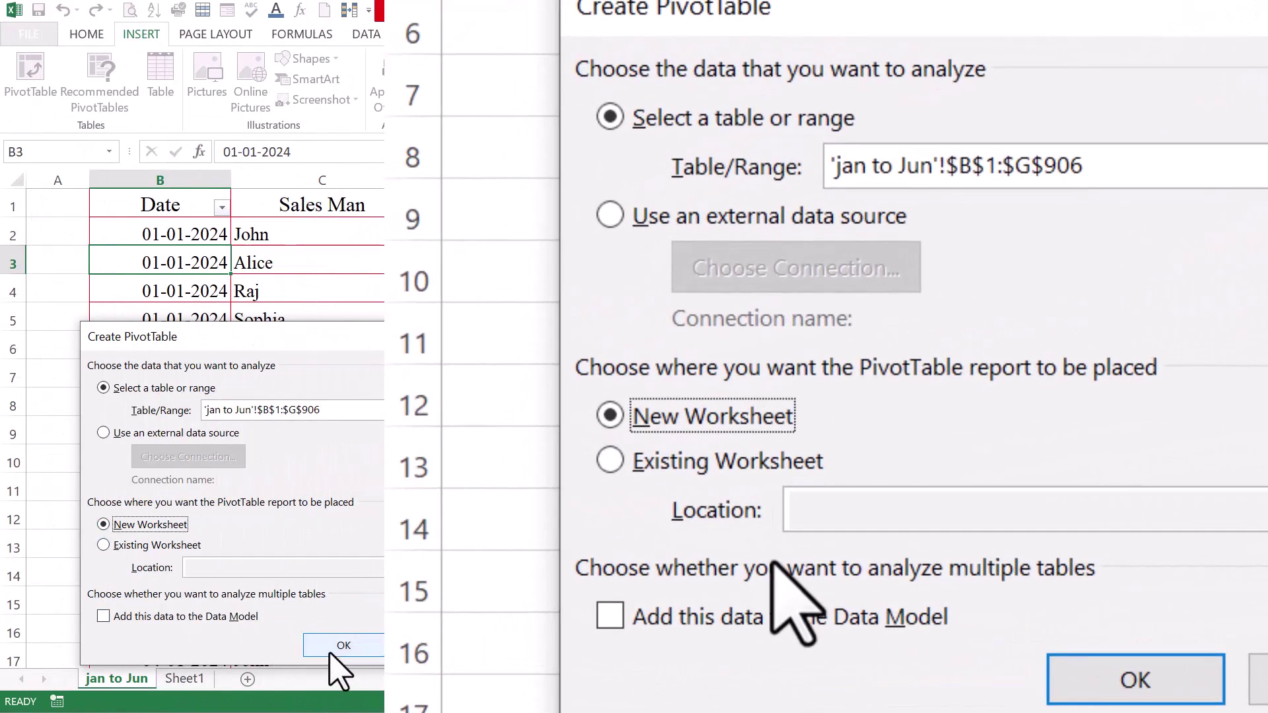
left_click(331, 651)
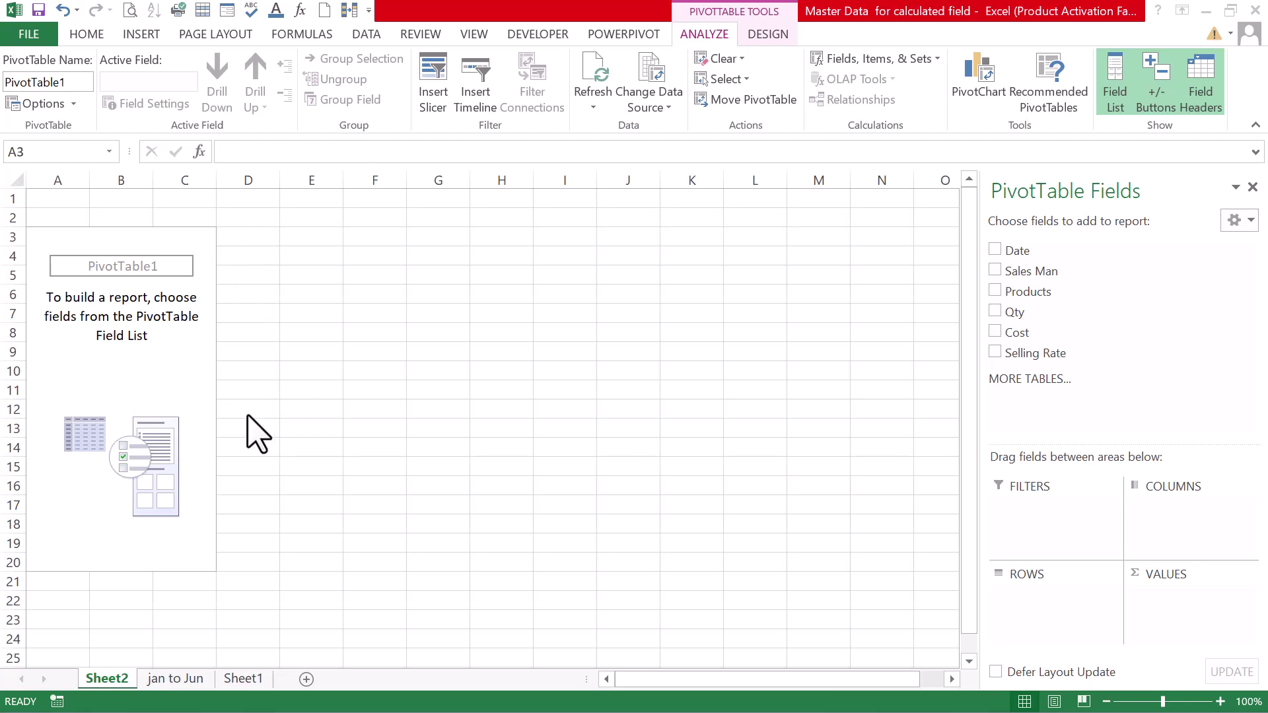
left_click(995, 271)
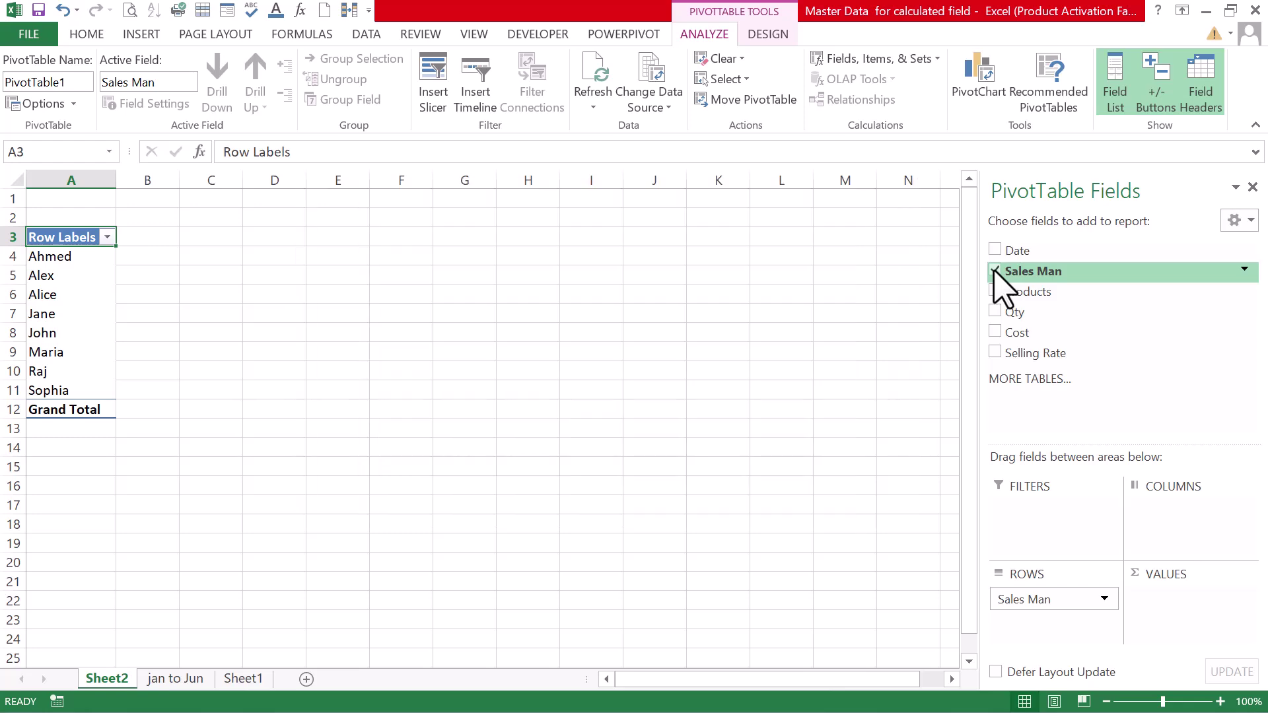
Start a new calculated field for the pivot table and name it Sales.
left_click(42, 295)
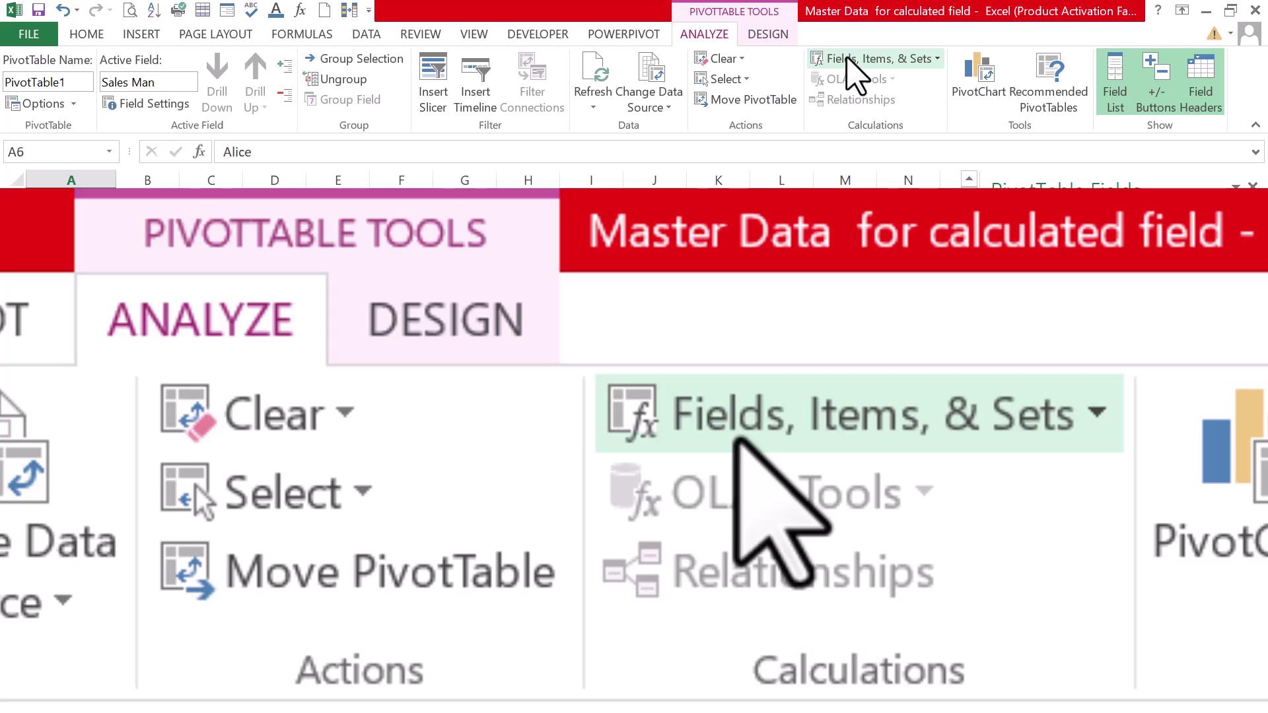
left_click(850, 58)
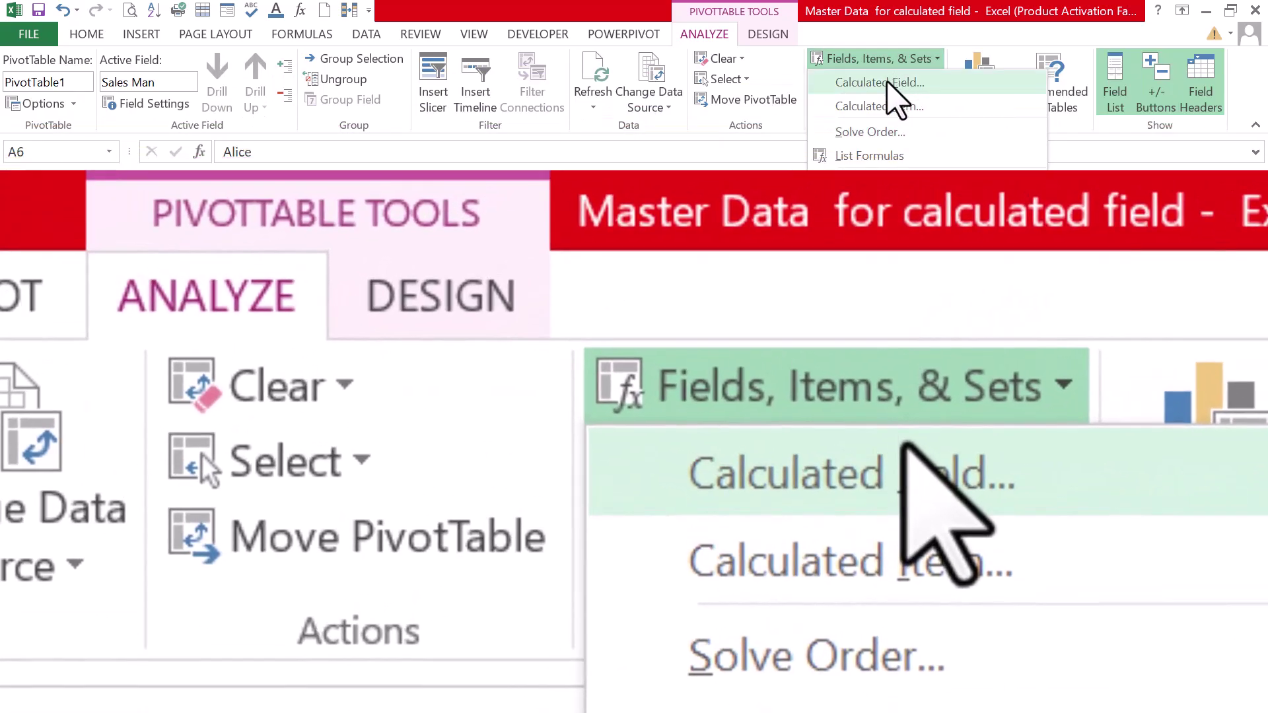
left_click(889, 85)
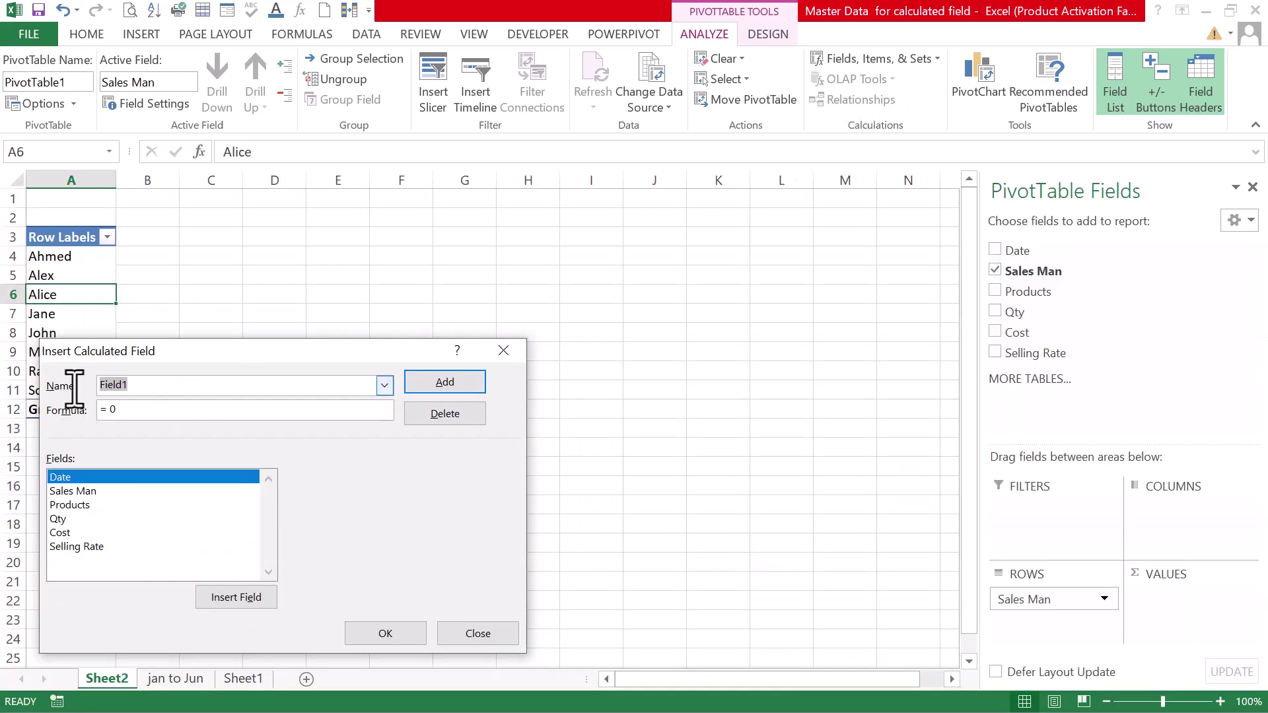
type("Sales")
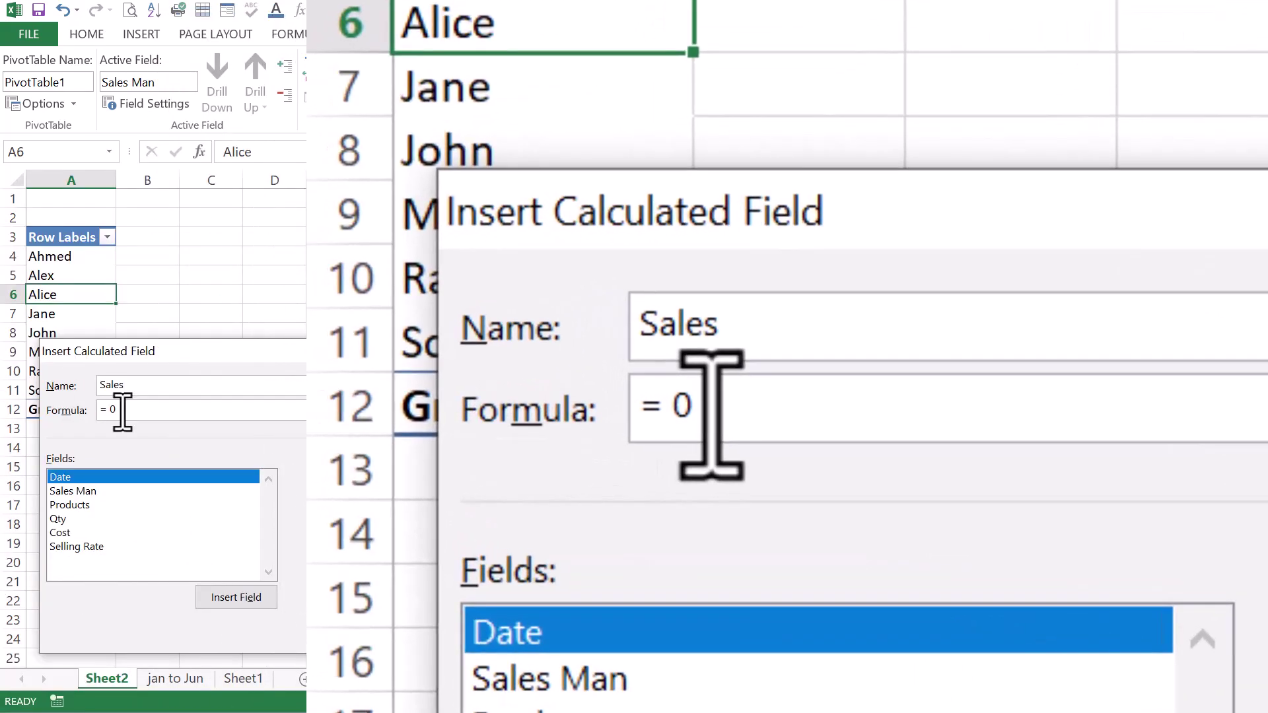
Define the Sales field's formula as = Qty* 'Selling Rate' and add the field to the pivot table.
left_click(123, 411)
key("BackSpace")
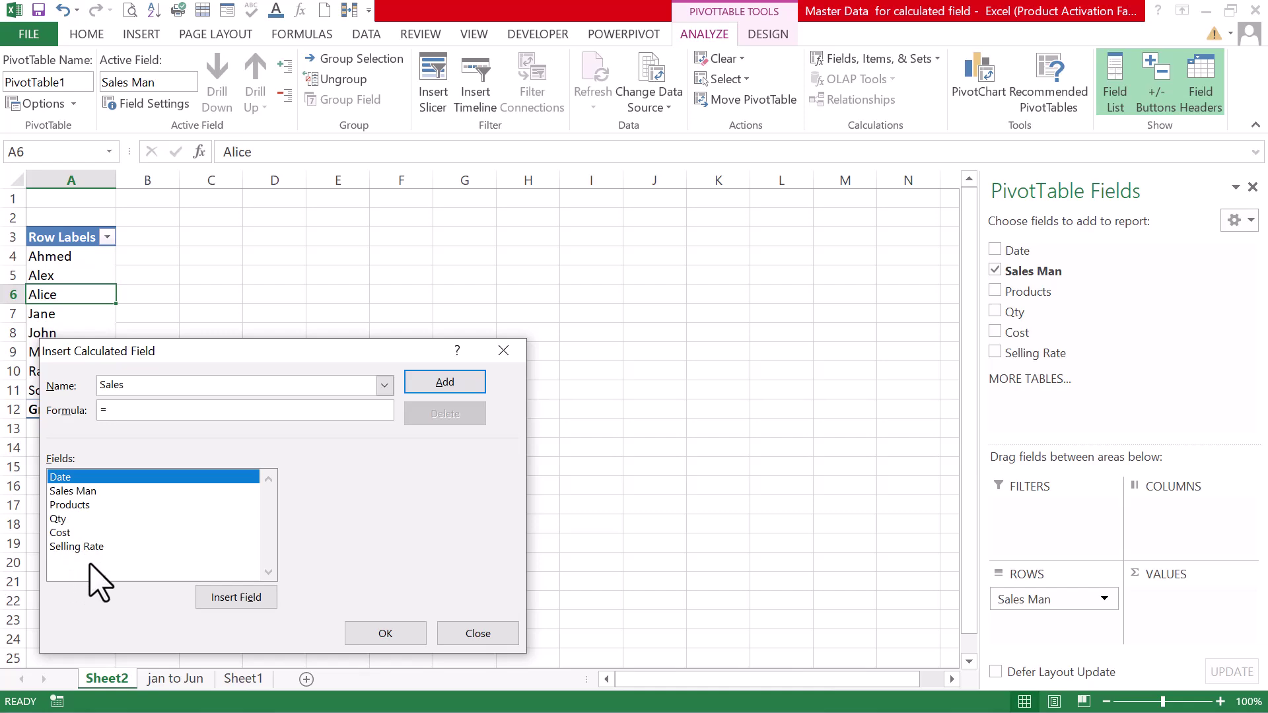
double_click(55, 520)
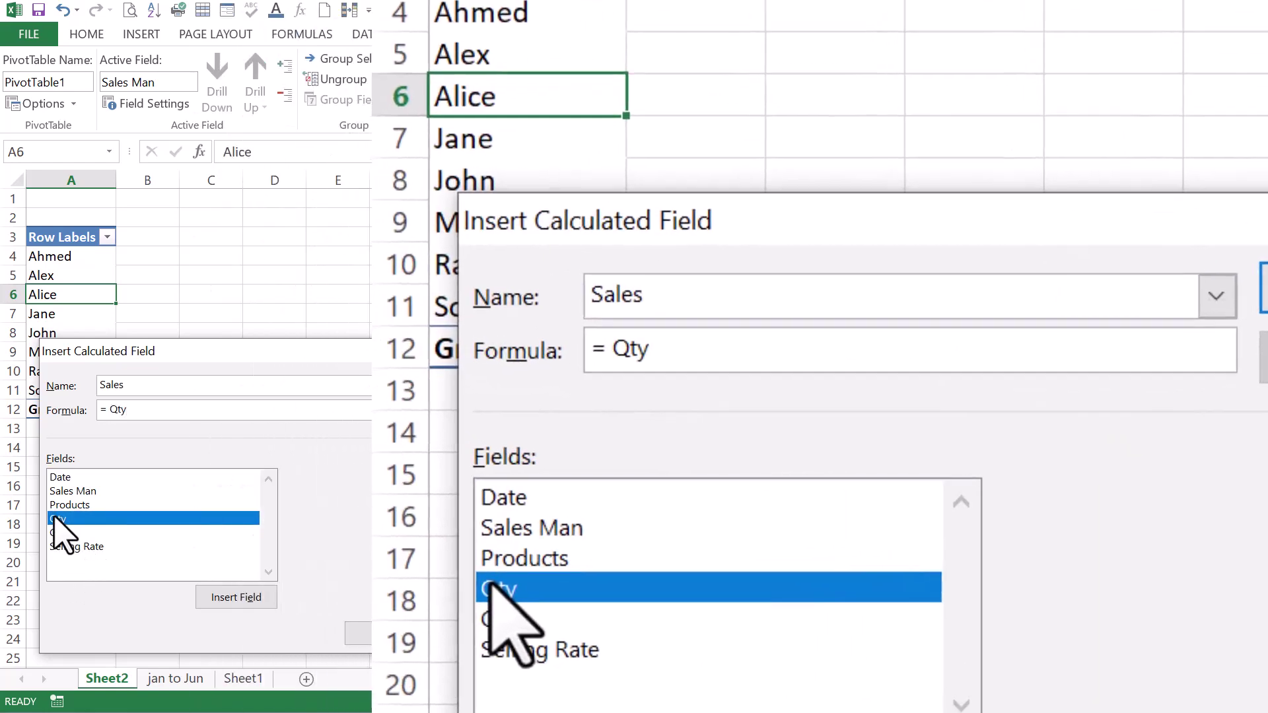
type("*")
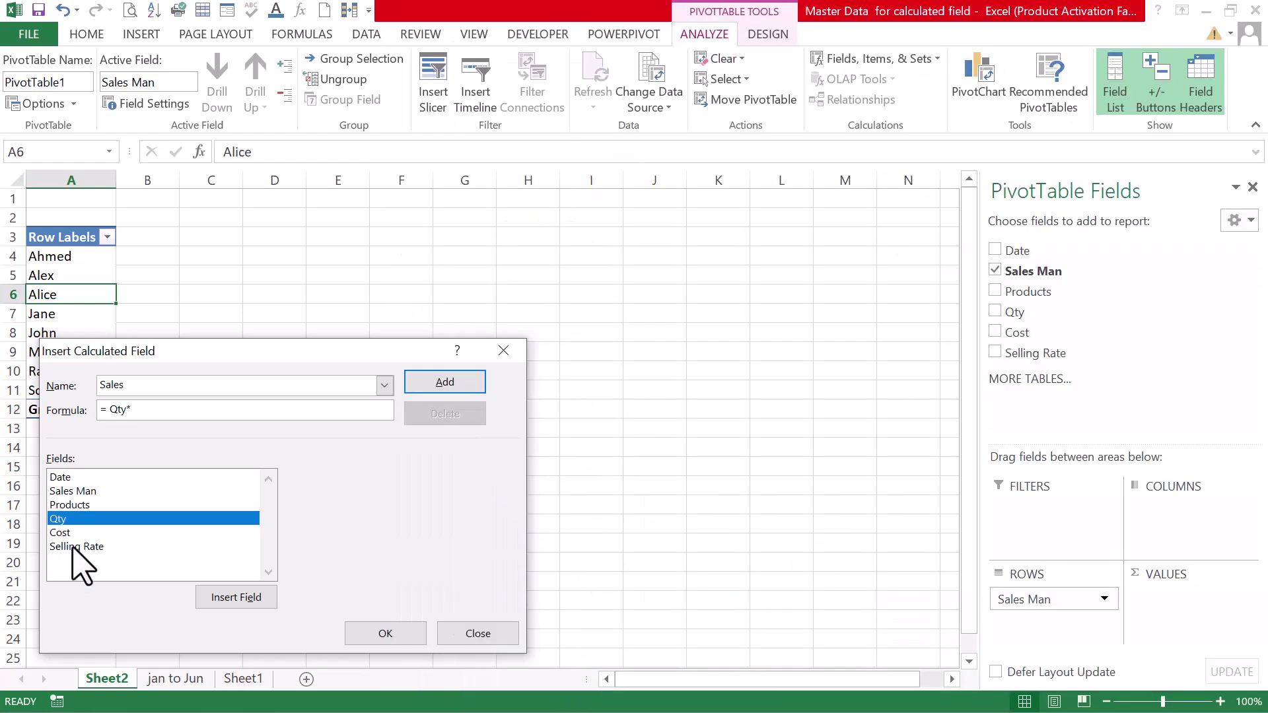
left_click(74, 547)
double_click(74, 547)
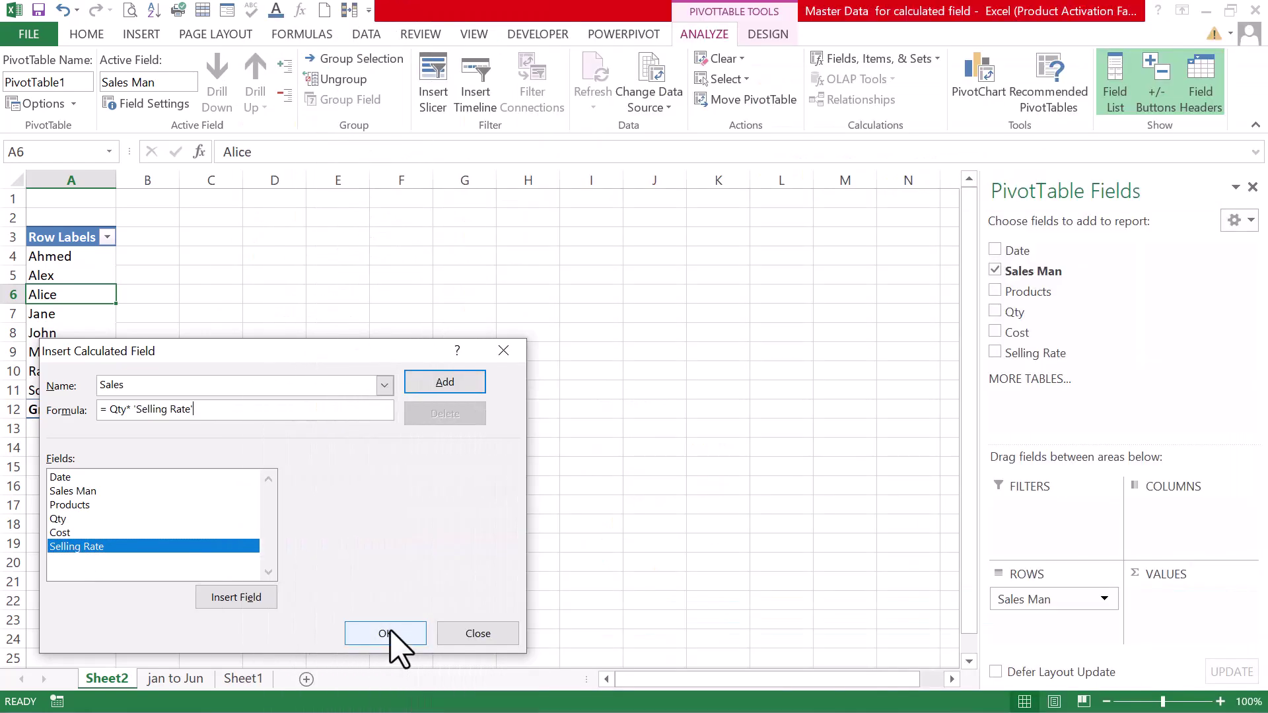
left_click(387, 633)
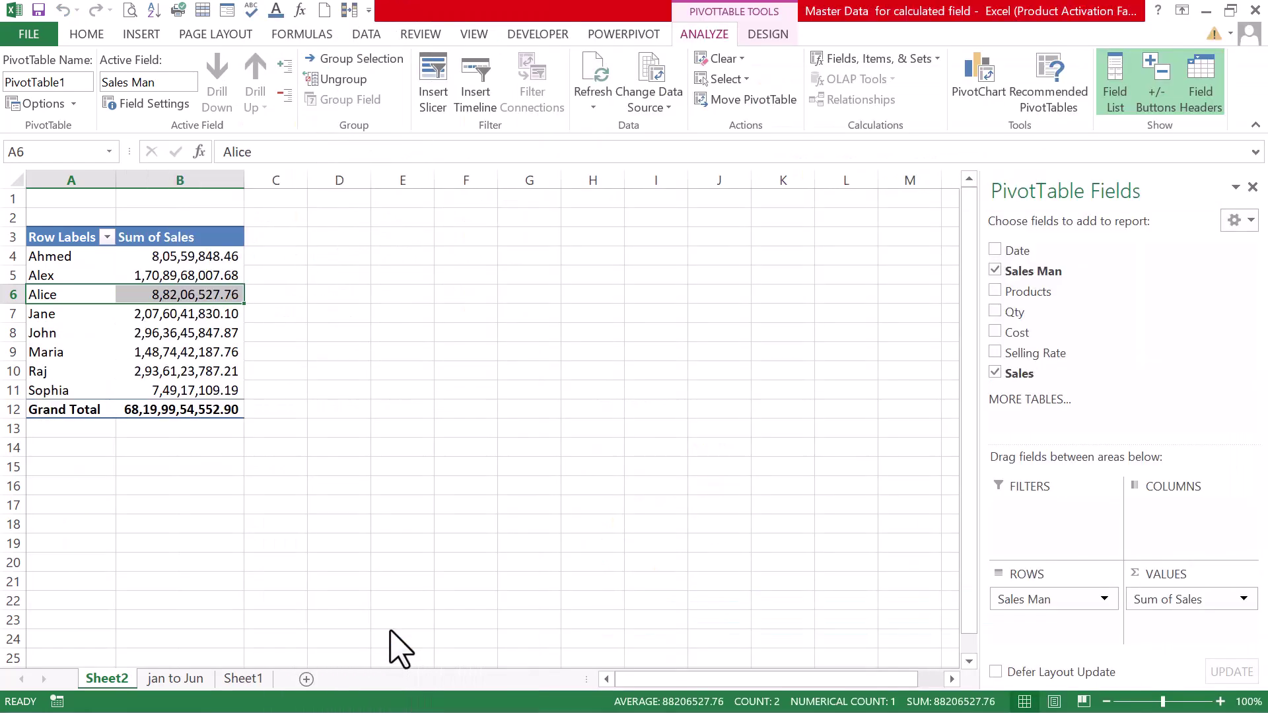
left_click(212, 445)
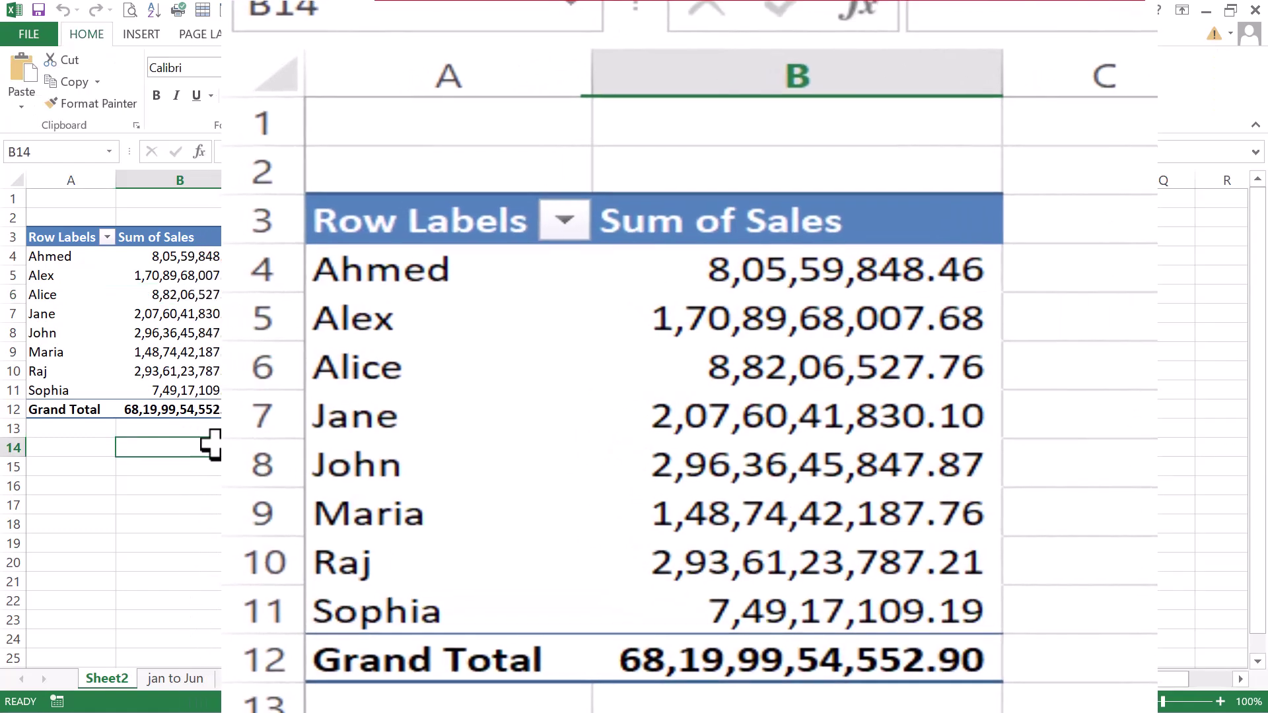
left_click(170, 288)
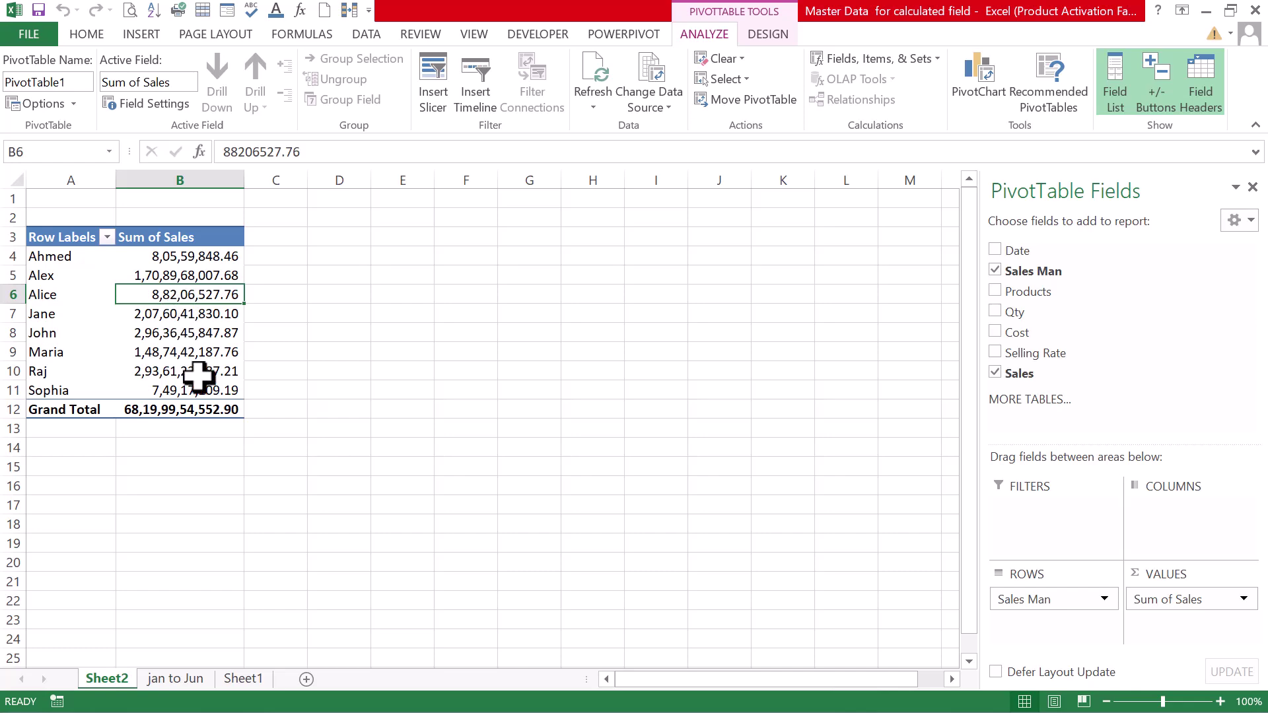
left_click(286, 459)
Start another calculated field for the pivot table, moving its dialog clear of the data, and name it Cost of Sales.
left_click(181, 294)
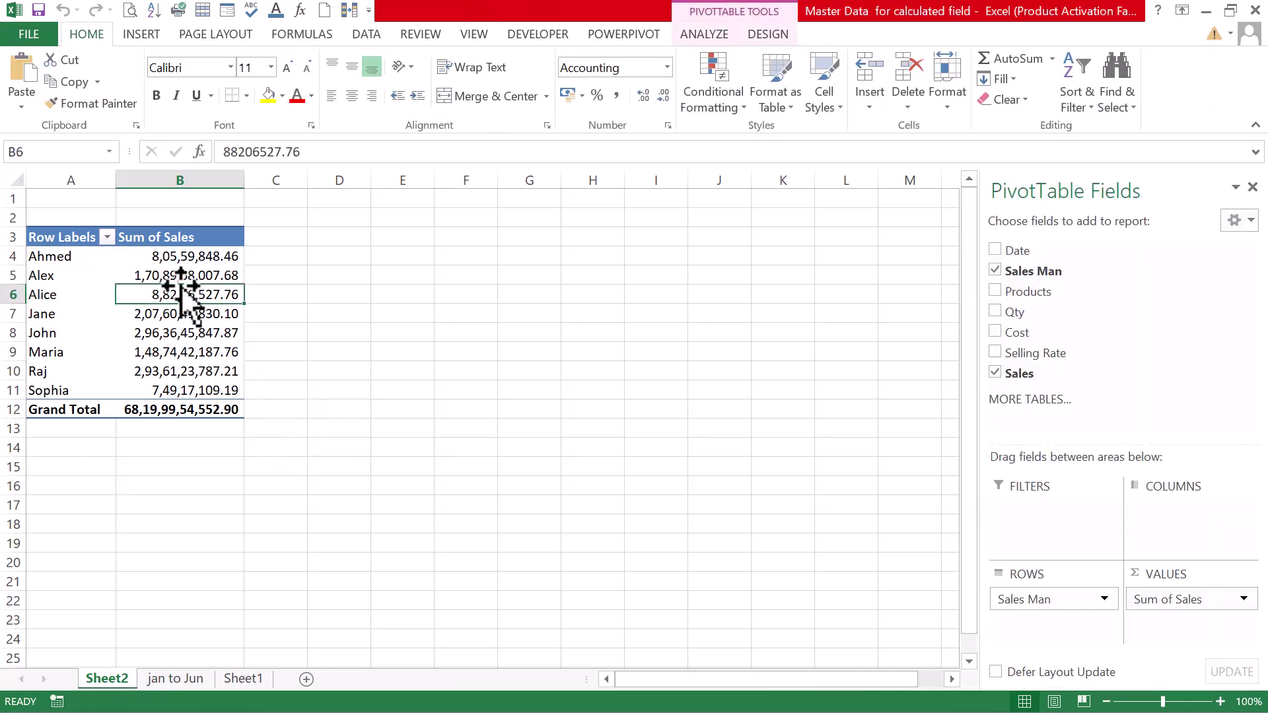
left_click(711, 36)
left_click(880, 58)
left_click(857, 79)
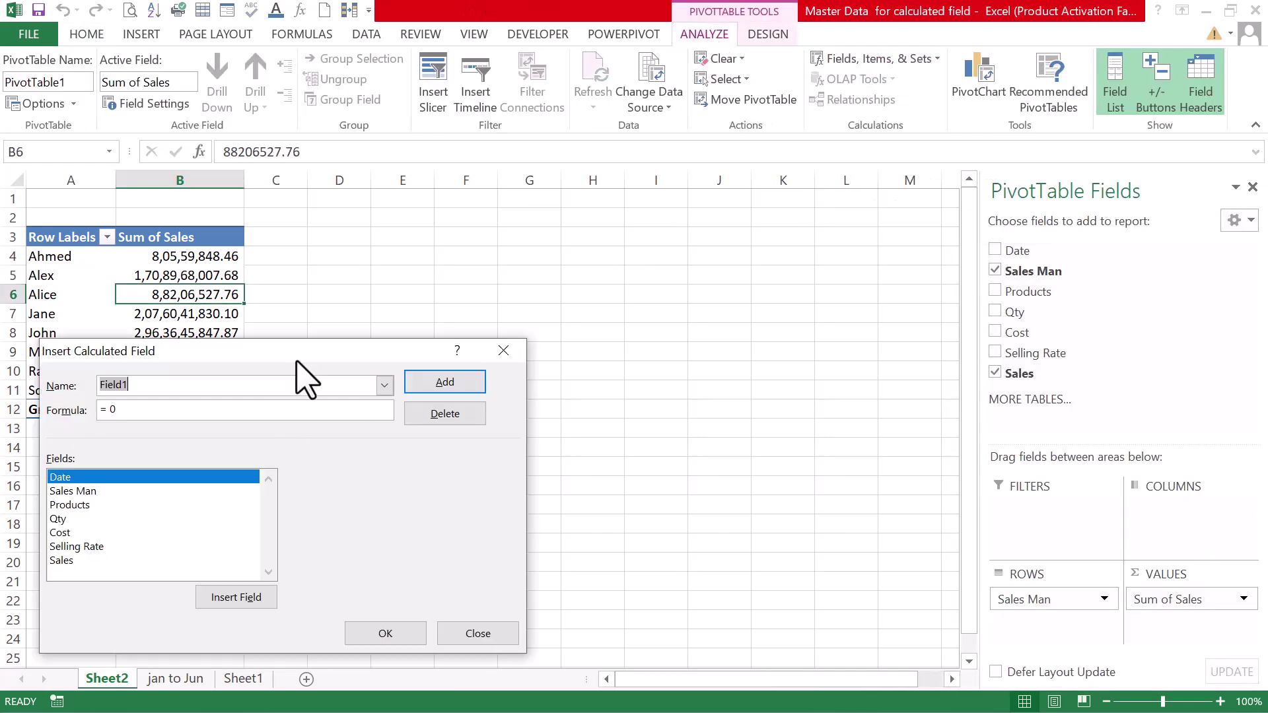
left_click_drag(296, 360, 644, 230)
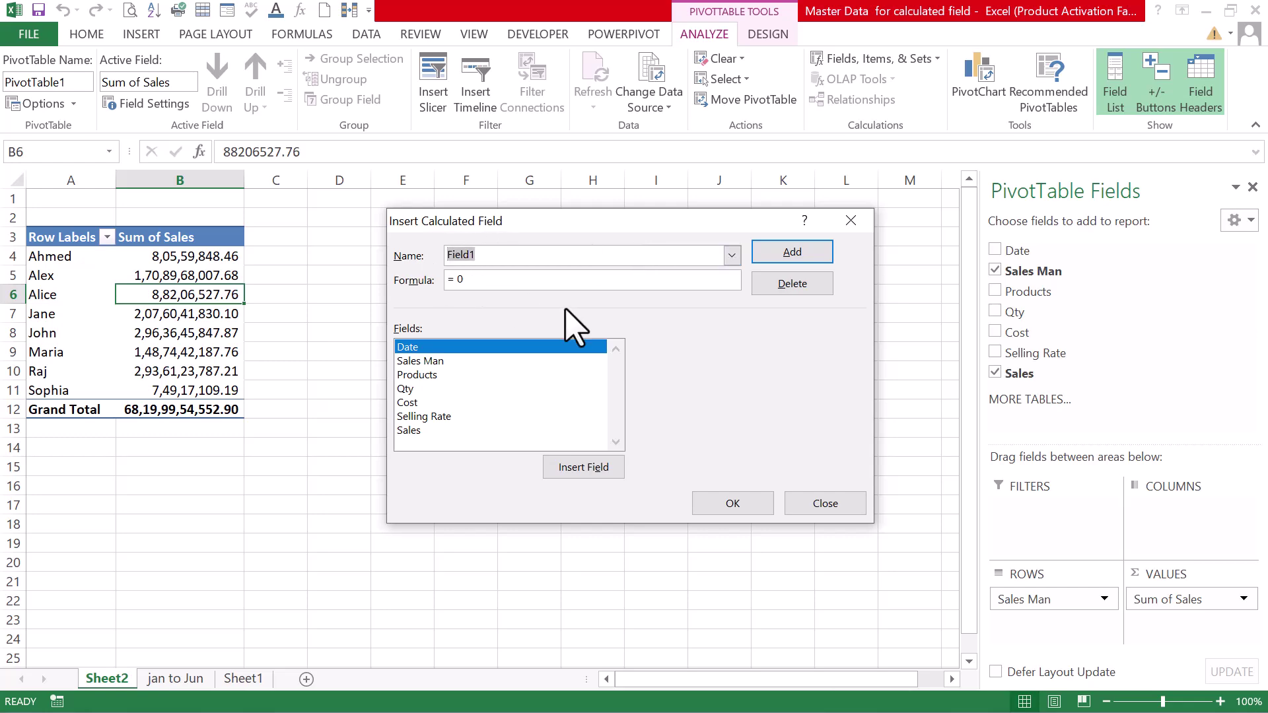
type("Cost of Sales")
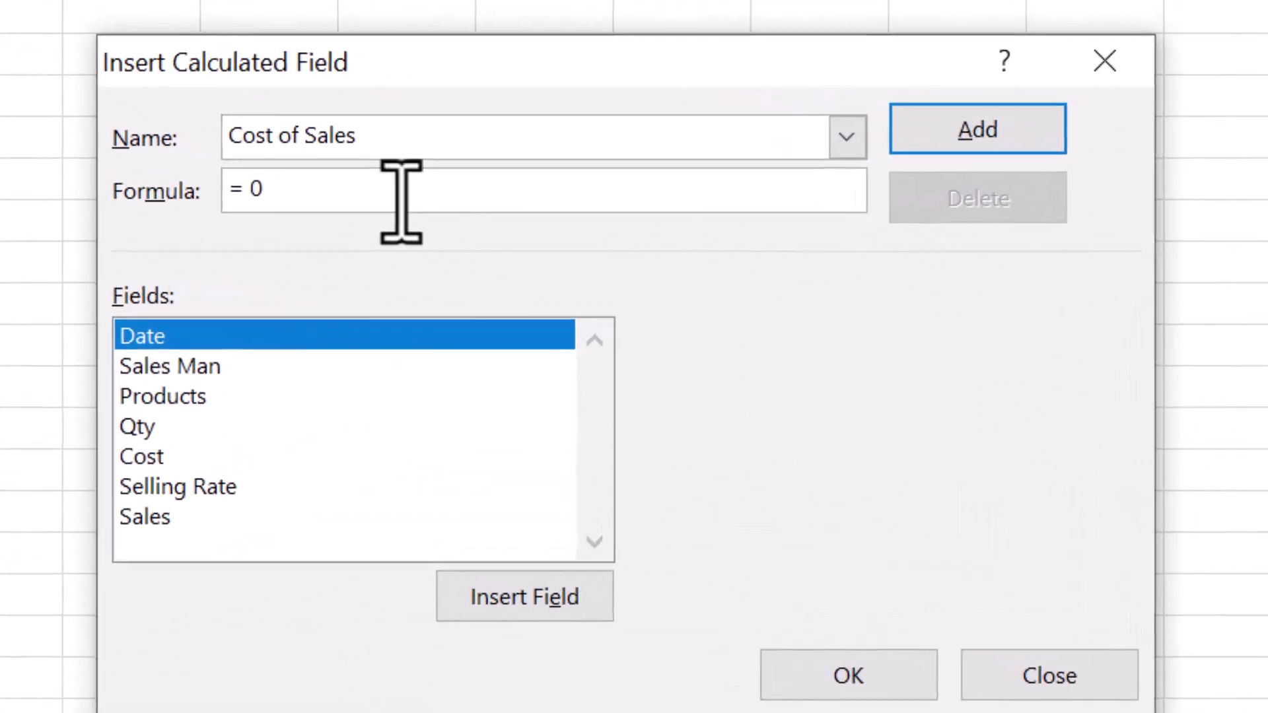
Define the Cost of Sales field's formula as = Qty* Cost and add the field to the pivot table.
left_click(370, 182)
key("BackSpace")
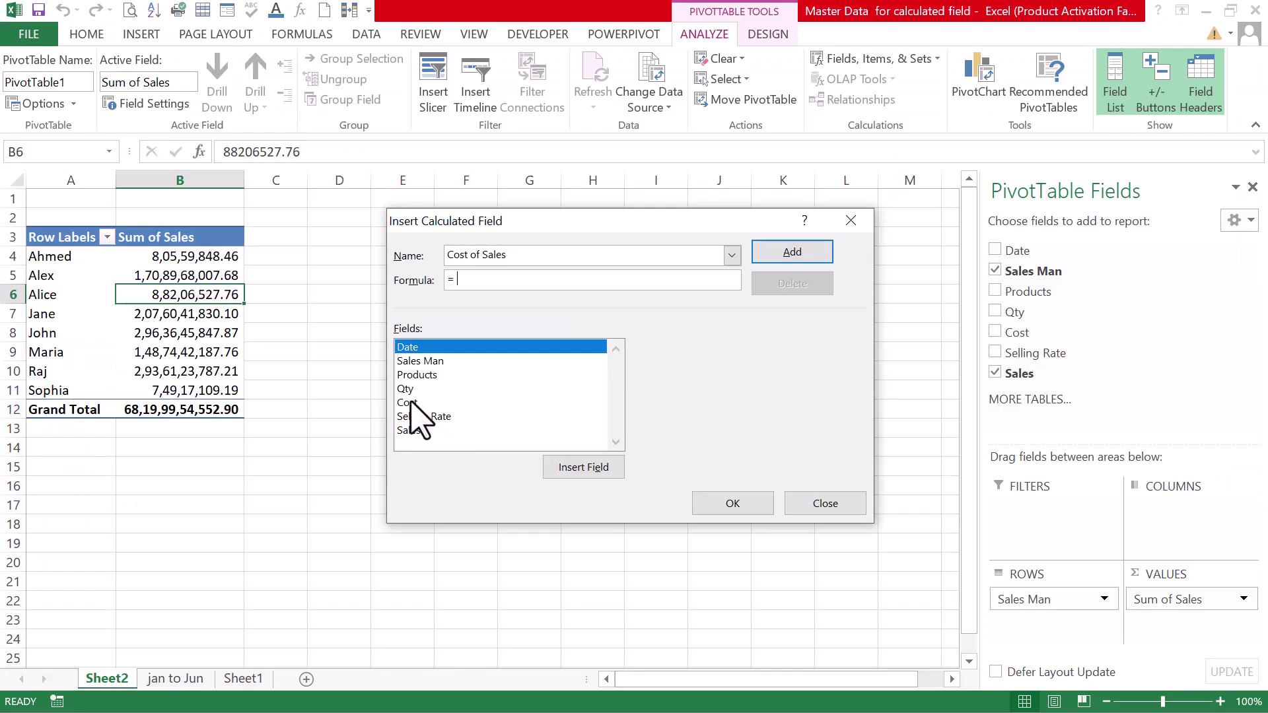
left_click(405, 390)
double_click(406, 389)
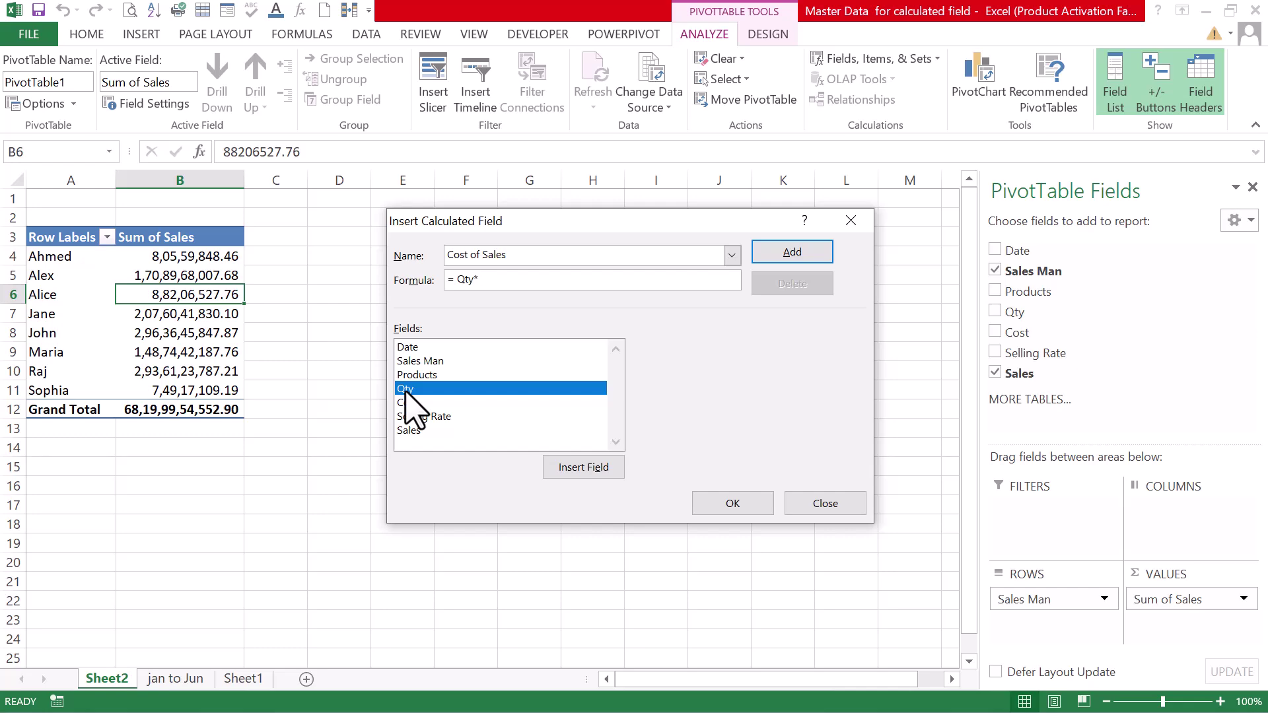
type("*")
left_click(407, 402)
double_click(407, 402)
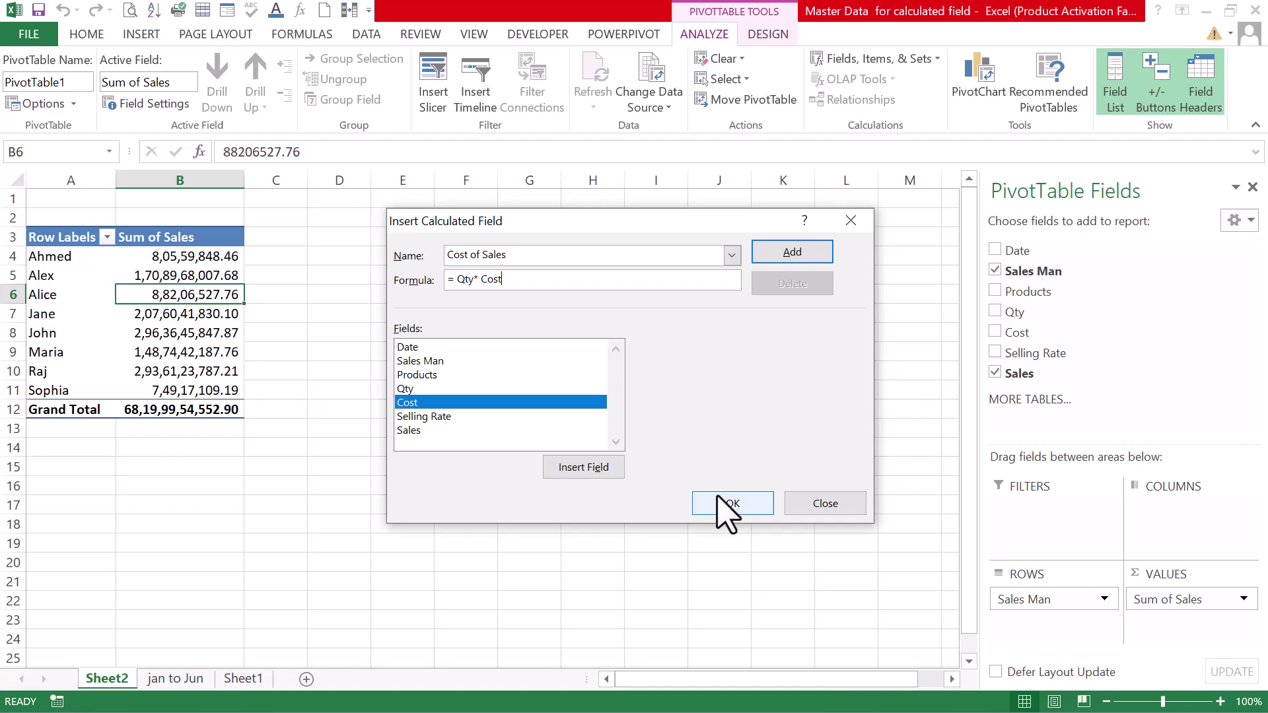
left_click(727, 512)
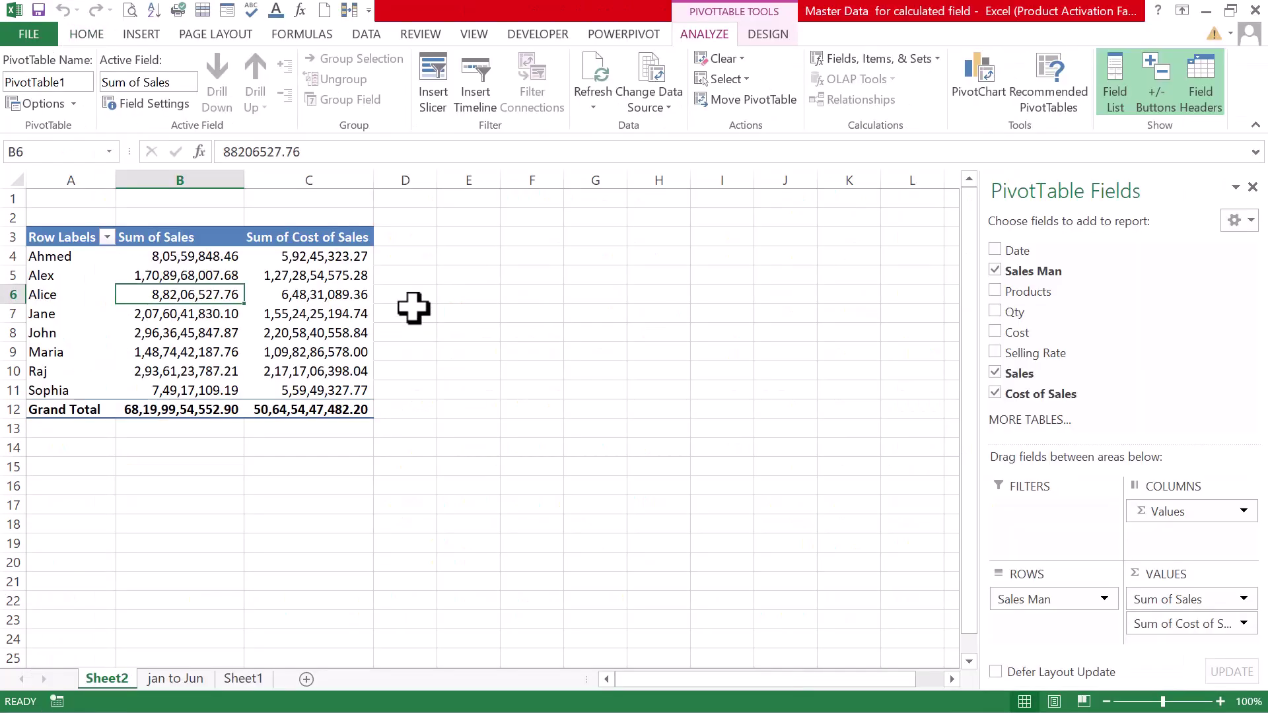
Add a calculated field named Profit to the pivot table, with a formula subtracting Cost of Sales from Sales.
key("Right")
key("Down")
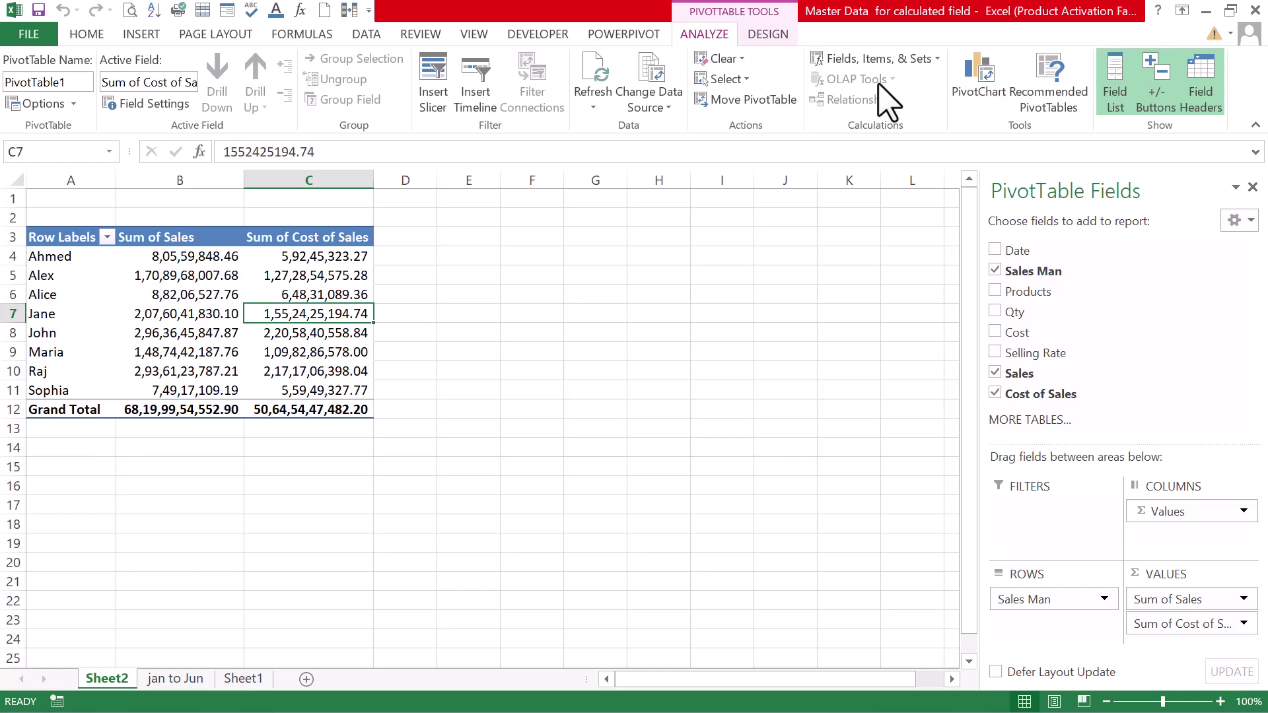
left_click(872, 61)
left_click(866, 84)
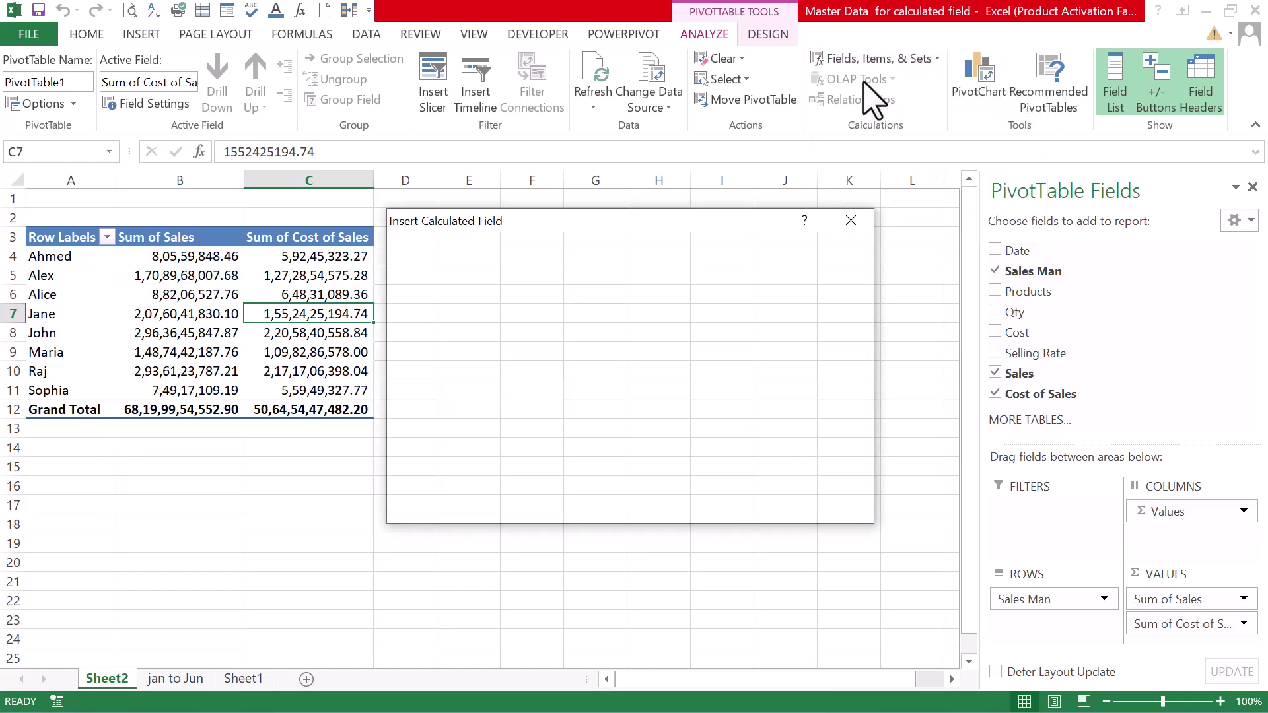
type("Profit")
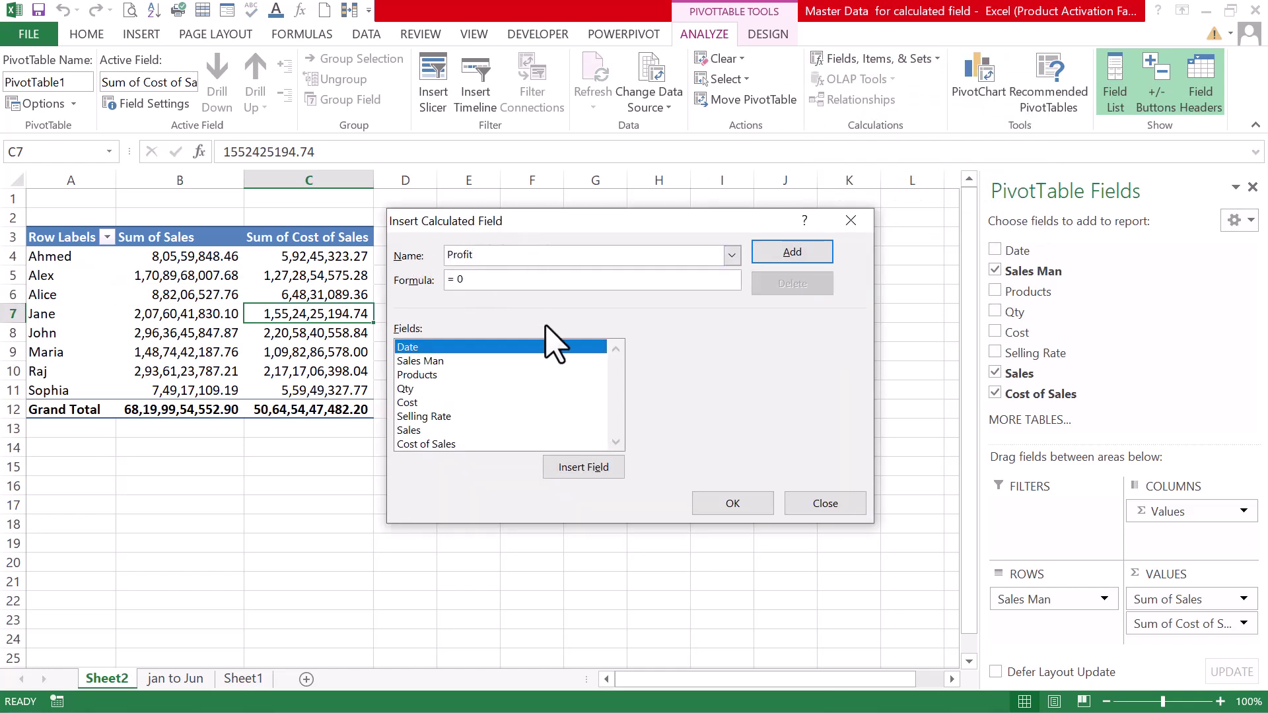
left_click(604, 443)
double_click(409, 430)
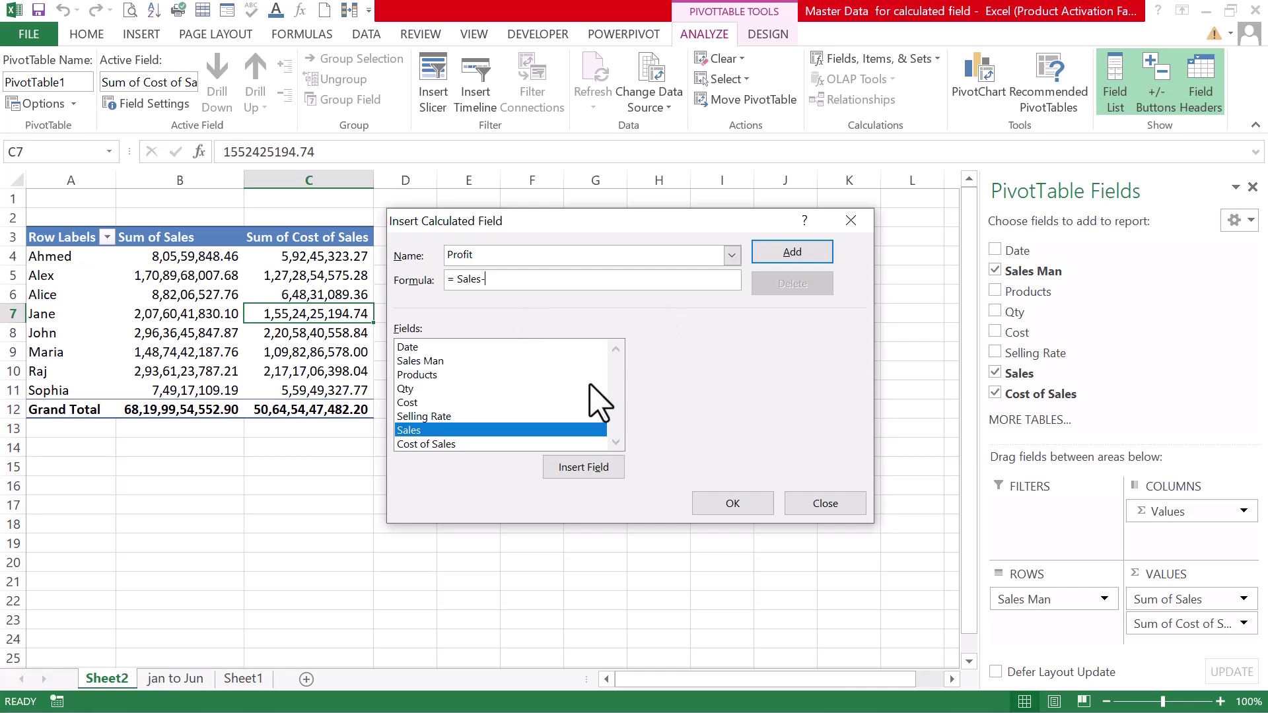
double_click(449, 444)
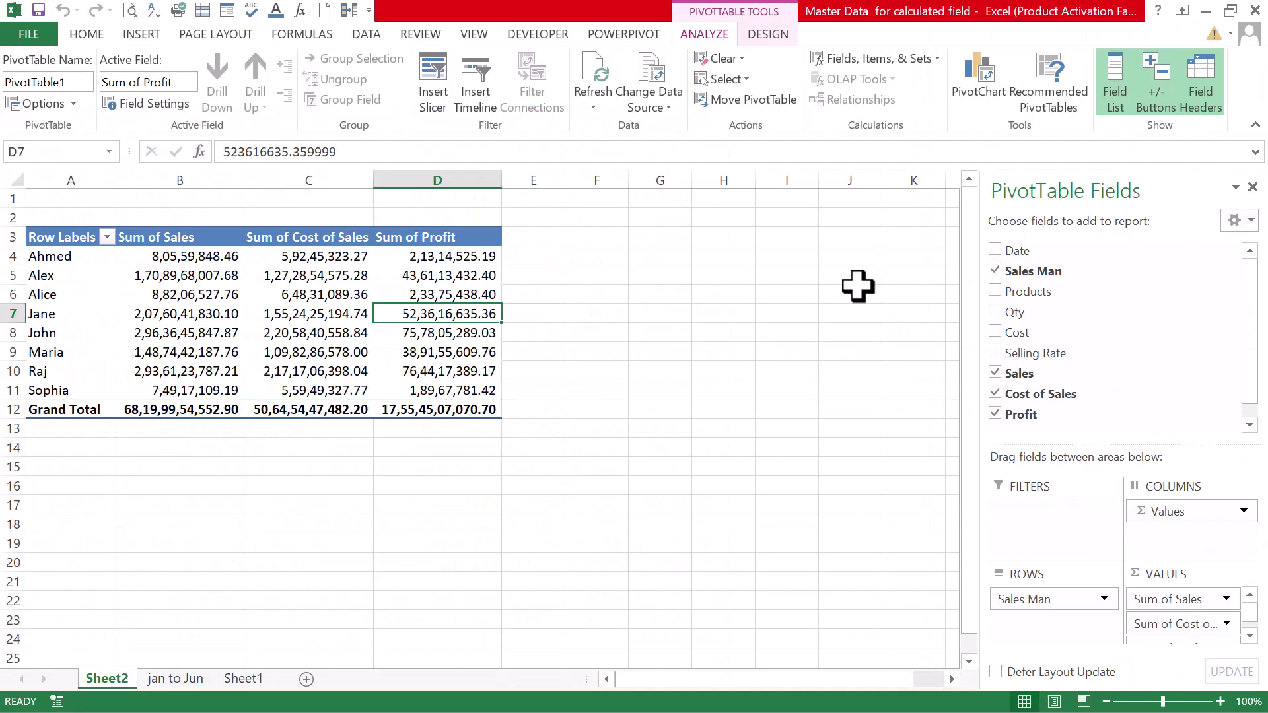
Add a calculated field named Commission to the pivot table, with the formula = 5%* Profit.
left_click(879, 59)
left_click(859, 82)
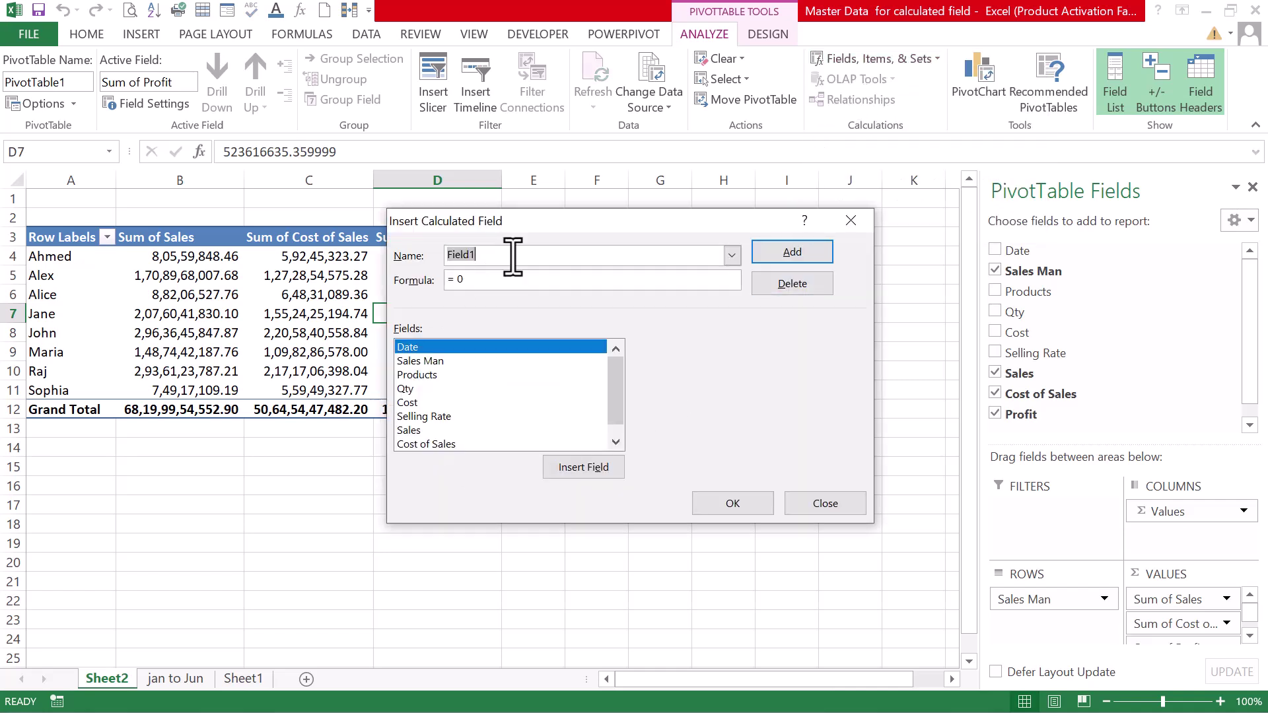
type("Commission")
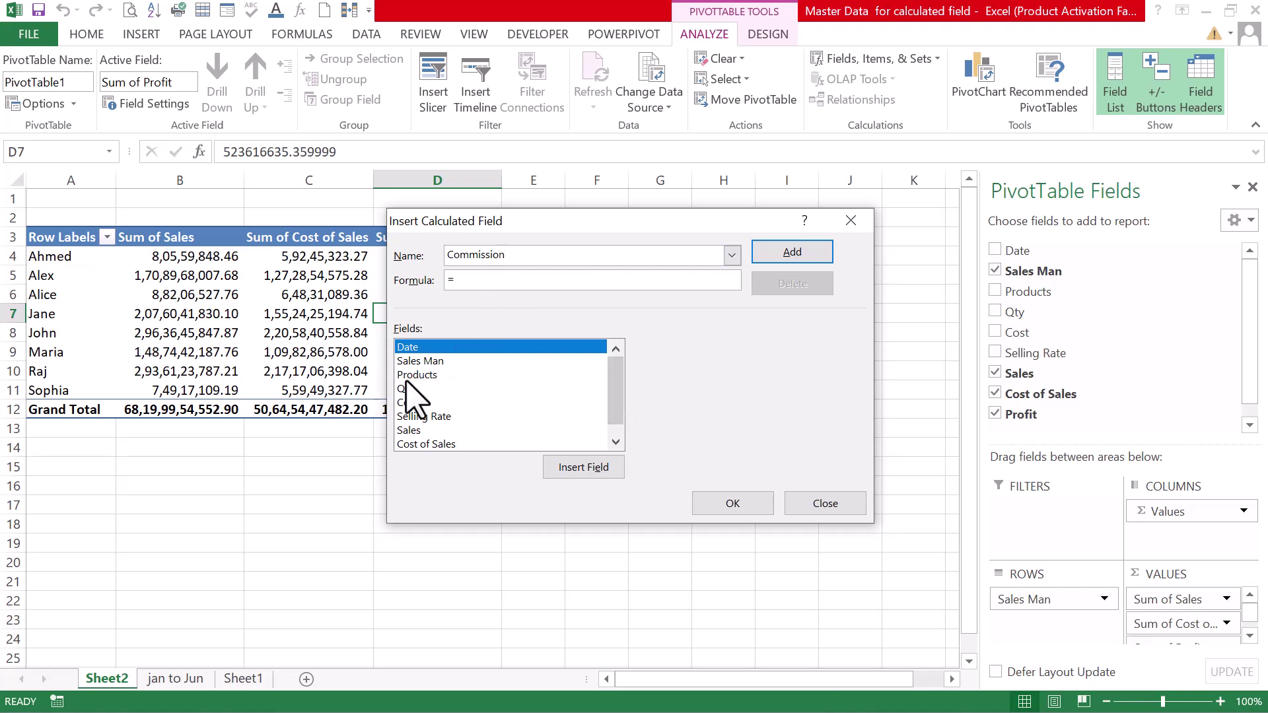
left_click(615, 443)
left_click(410, 446)
type("5%*")
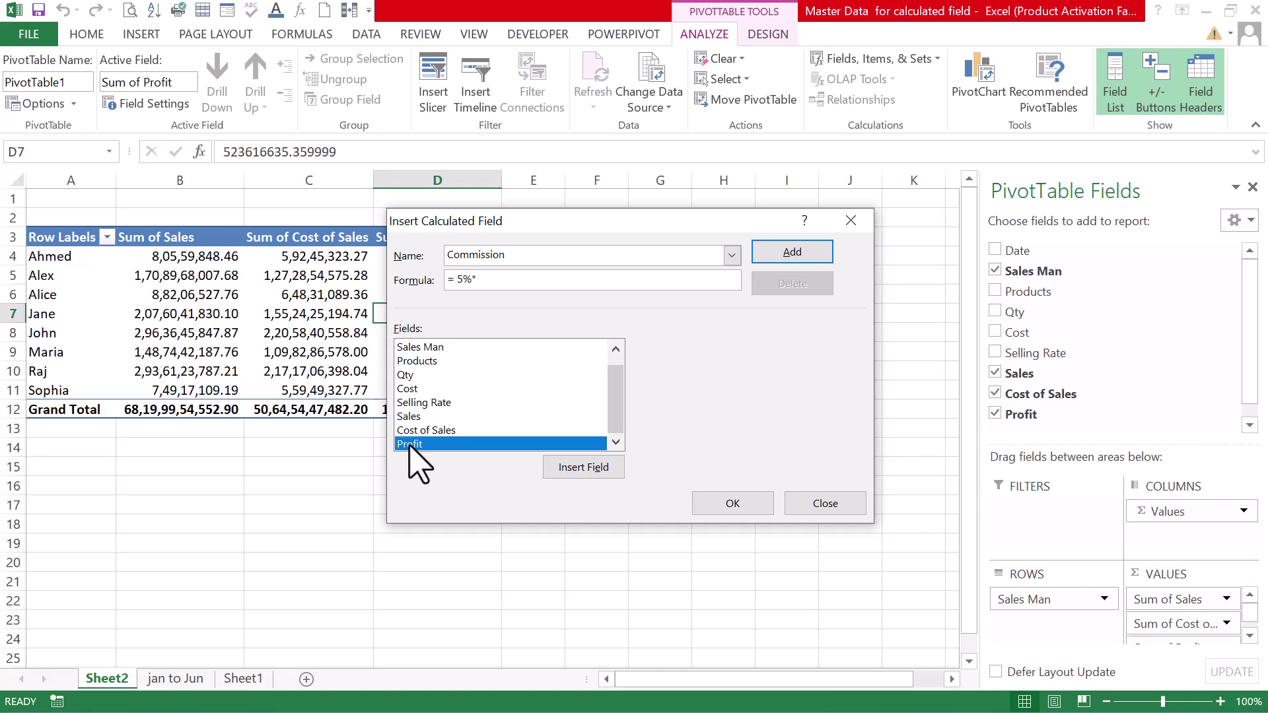
double_click(409, 446)
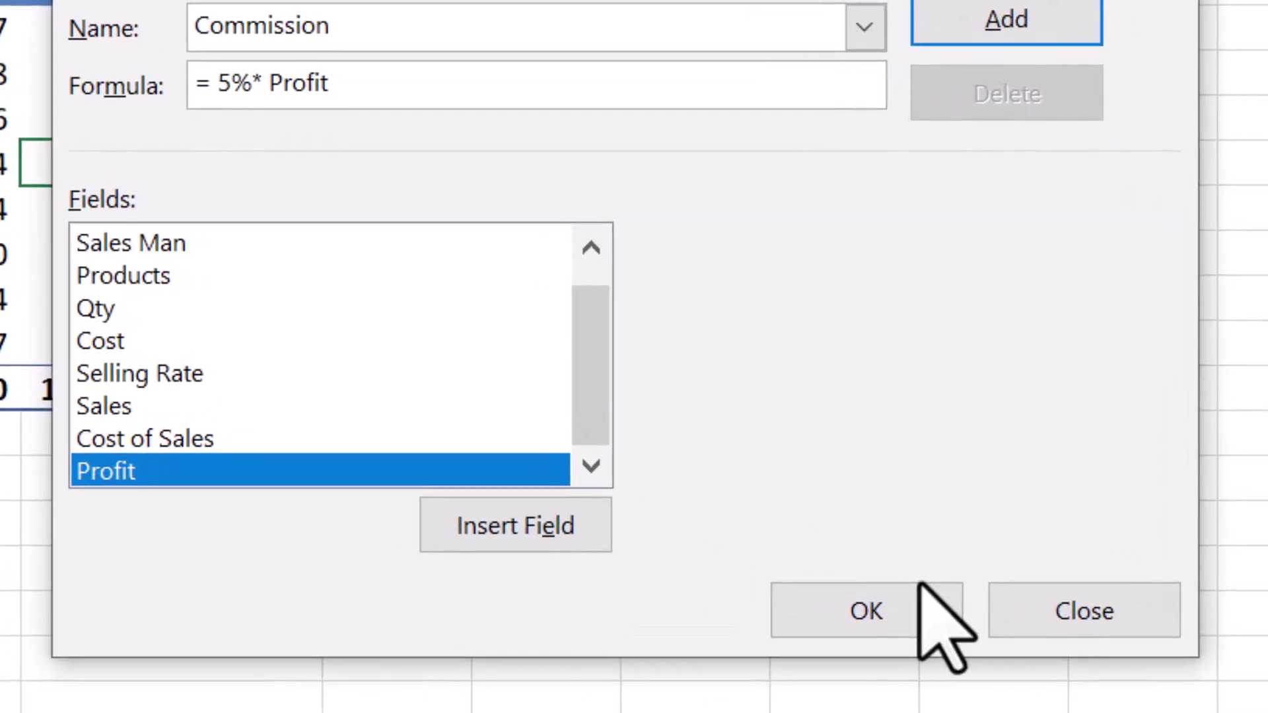
left_click(920, 586)
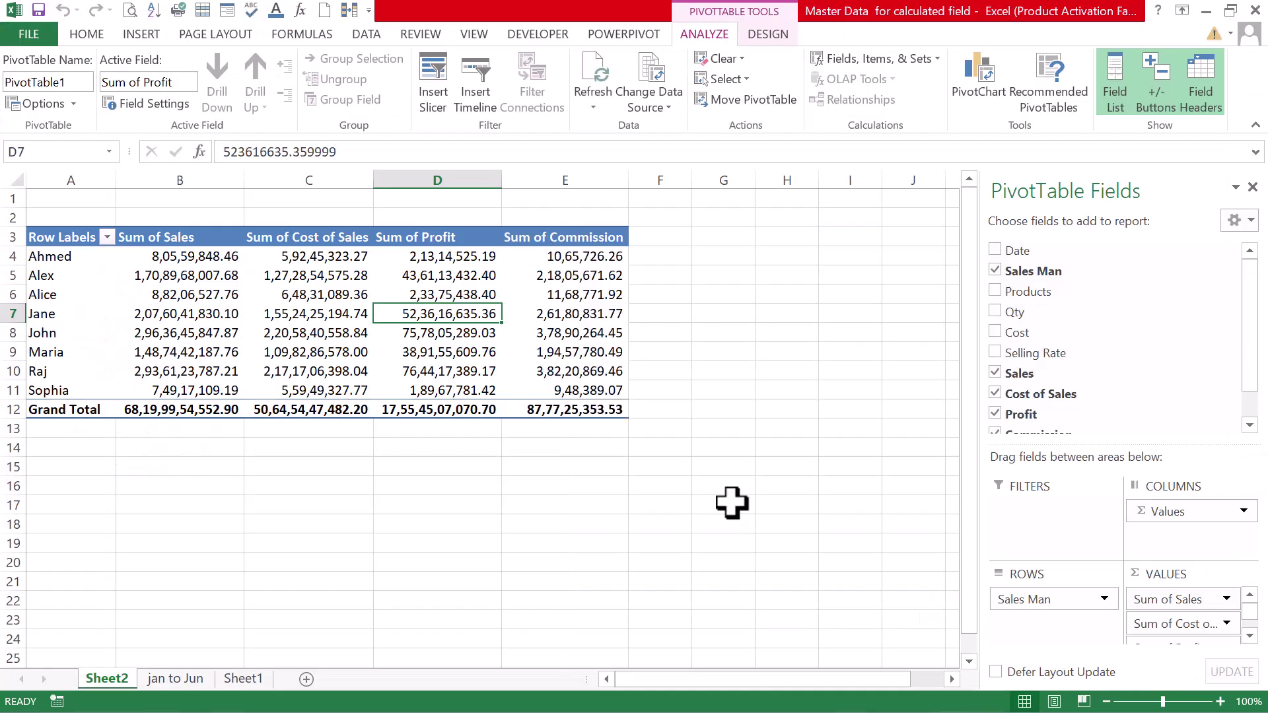